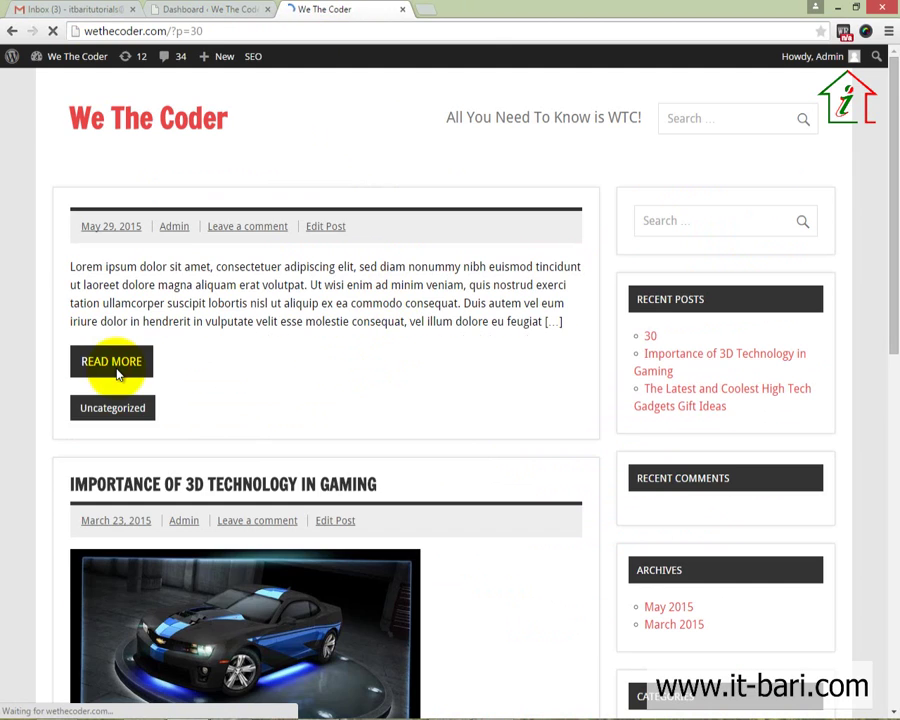
Step: Examine the content of the untitled post dated May 29, 2015, checking the area above its text where a title belongs
{"action": "scroll", "coordinate": [300, 300], "scroll_direction": "down", "scroll_amount": 5}
{"action": "scroll", "coordinate": [100, 160], "scroll_direction": "up", "scroll_amount": 4}
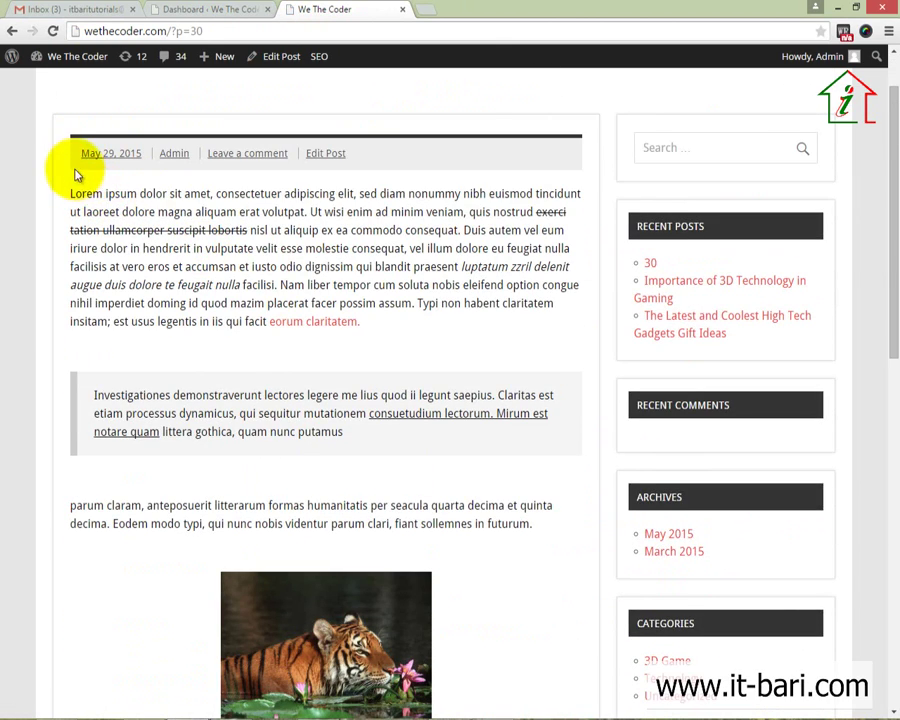
{"action": "left_click_drag", "start_coordinate": [76, 175], "coordinate": [496, 147]}
{"action": "left_click", "coordinate": [495, 207]}
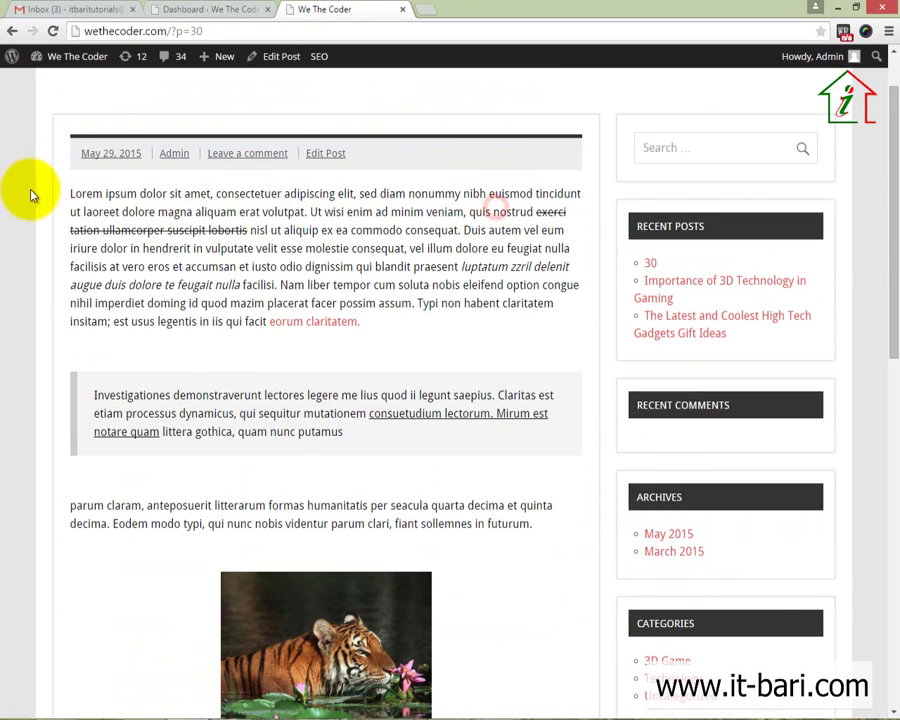
{"action": "left_click_drag", "start_coordinate": [54, 146], "coordinate": [400, 260]}
{"action": "left_click", "coordinate": [400, 260]}
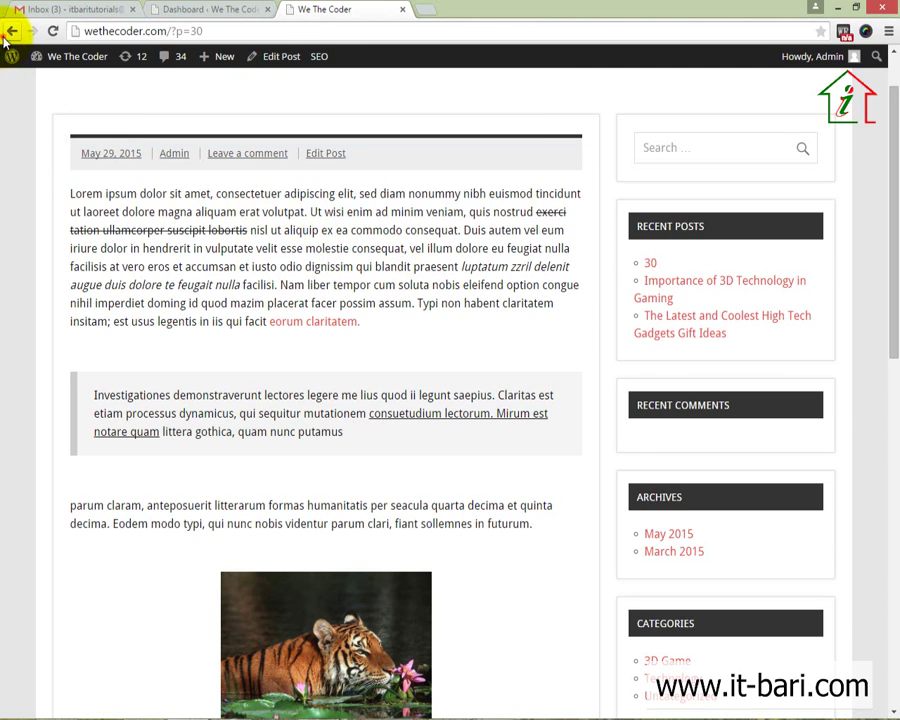
Step: Return to the blog's home page, open the post "Importance of 3D Technology in Gaming" and look through its content
{"action": "left_click", "coordinate": [10, 33]}
{"action": "scroll", "coordinate": [224, 290], "scroll_direction": "down", "scroll_amount": 4}
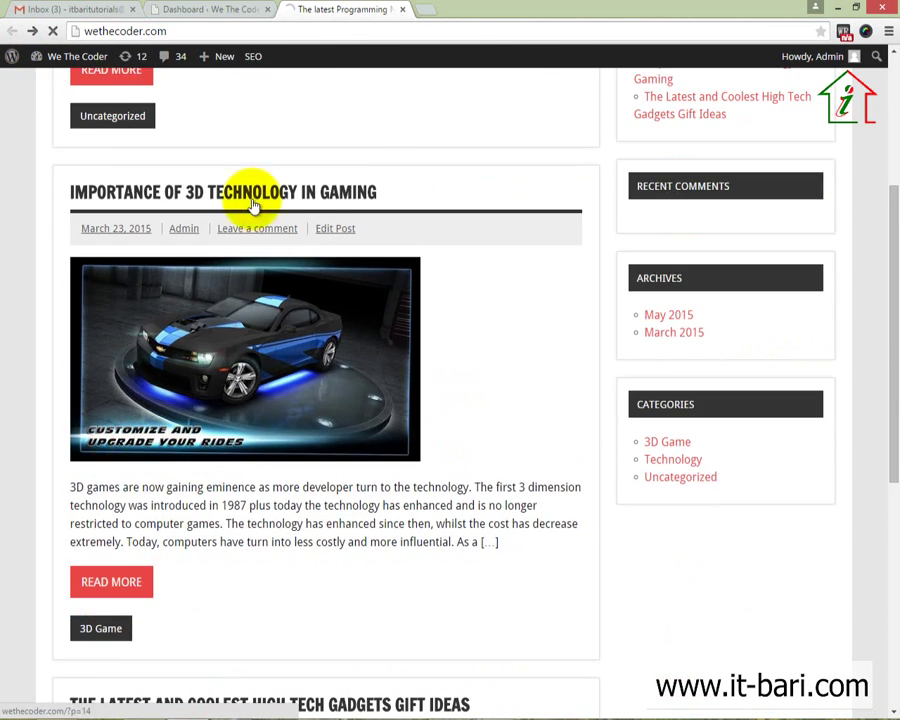
{"action": "left_click", "coordinate": [253, 203]}
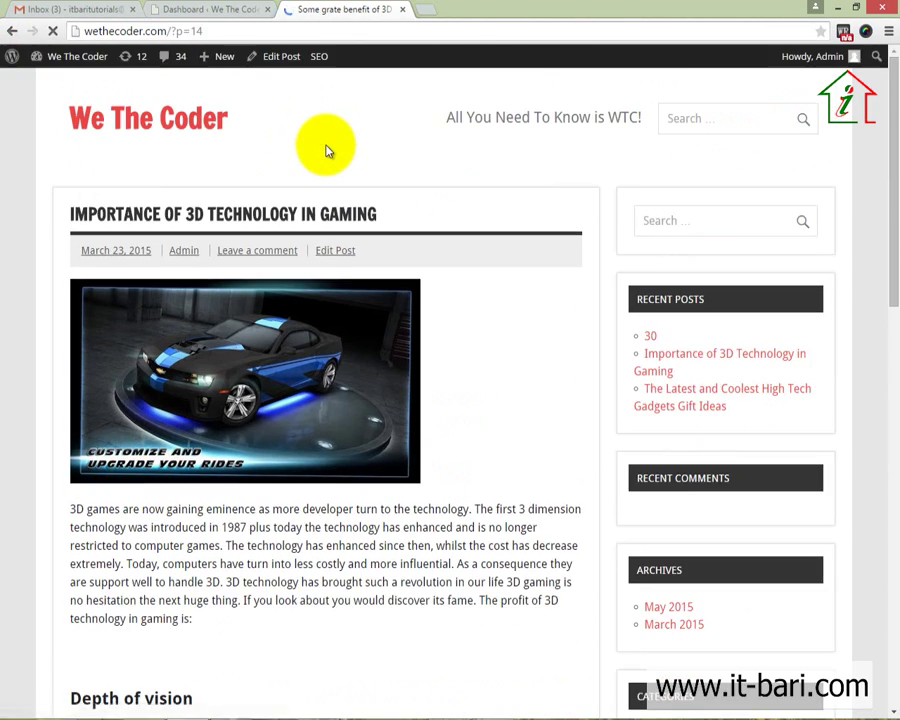
{"action": "scroll", "coordinate": [350, 270], "scroll_direction": "down", "scroll_amount": 5}
{"action": "scroll", "coordinate": [224, 326], "scroll_direction": "down", "scroll_amount": 6}
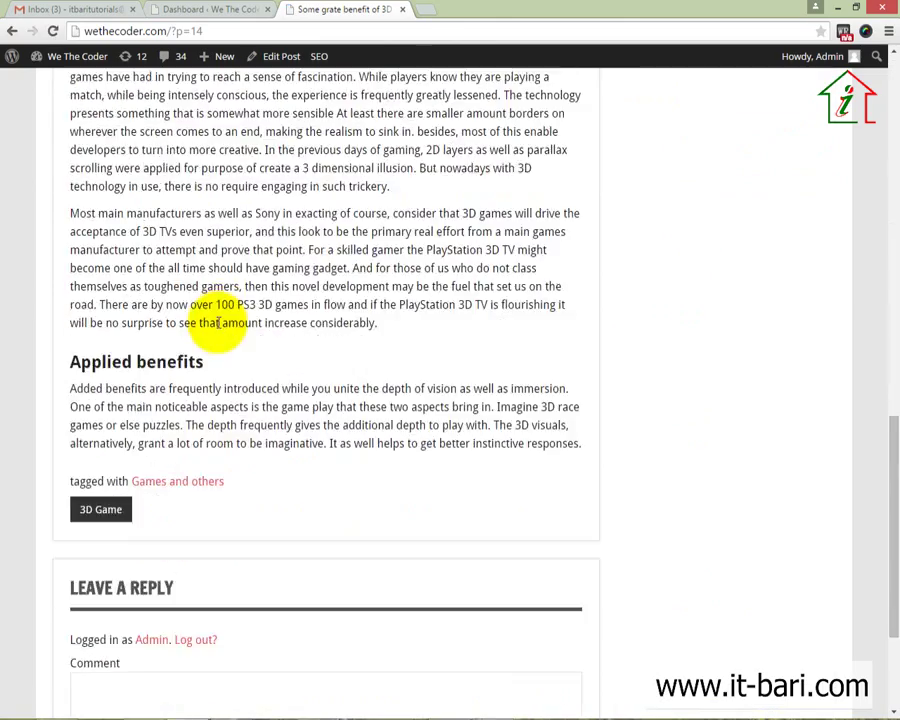
{"action": "scroll", "coordinate": [218, 322], "scroll_direction": "up", "scroll_amount": 4}
{"action": "scroll", "coordinate": [210, 328], "scroll_direction": "up", "scroll_amount": 8}
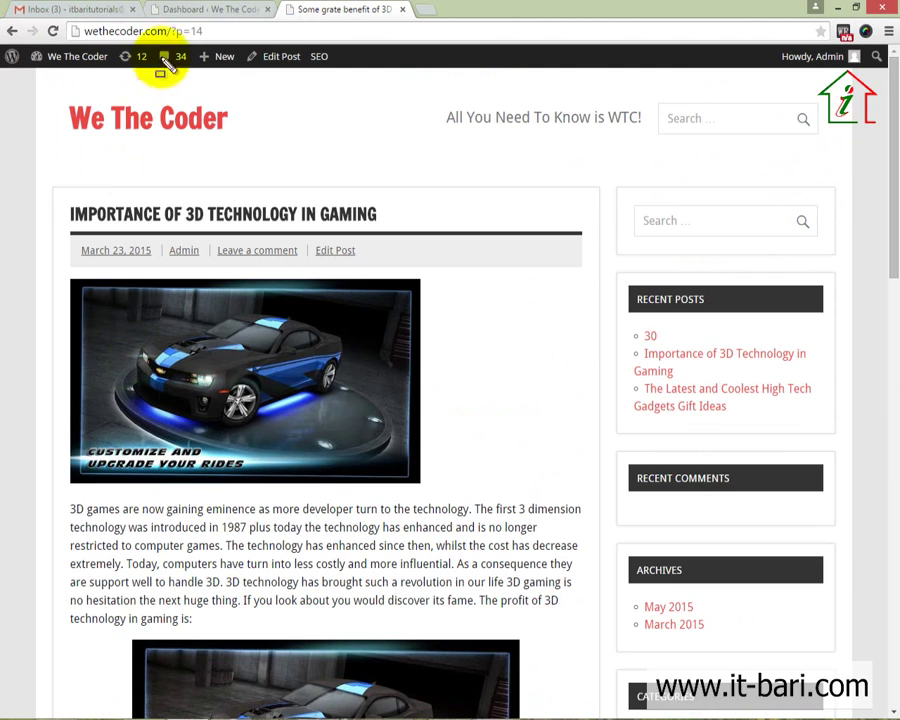
Step: Compare the query part at the end of the post's web address with the post's title
{"action": "left_click_drag", "start_coordinate": [155, 31], "coordinate": [213, 45]}
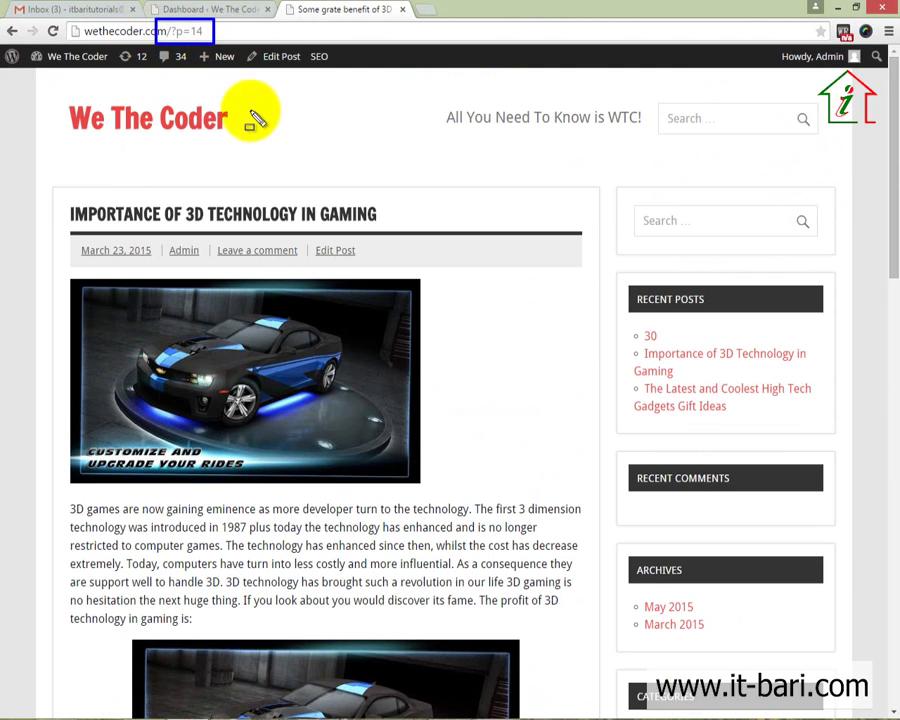
{"action": "key", "text": "Escape"}
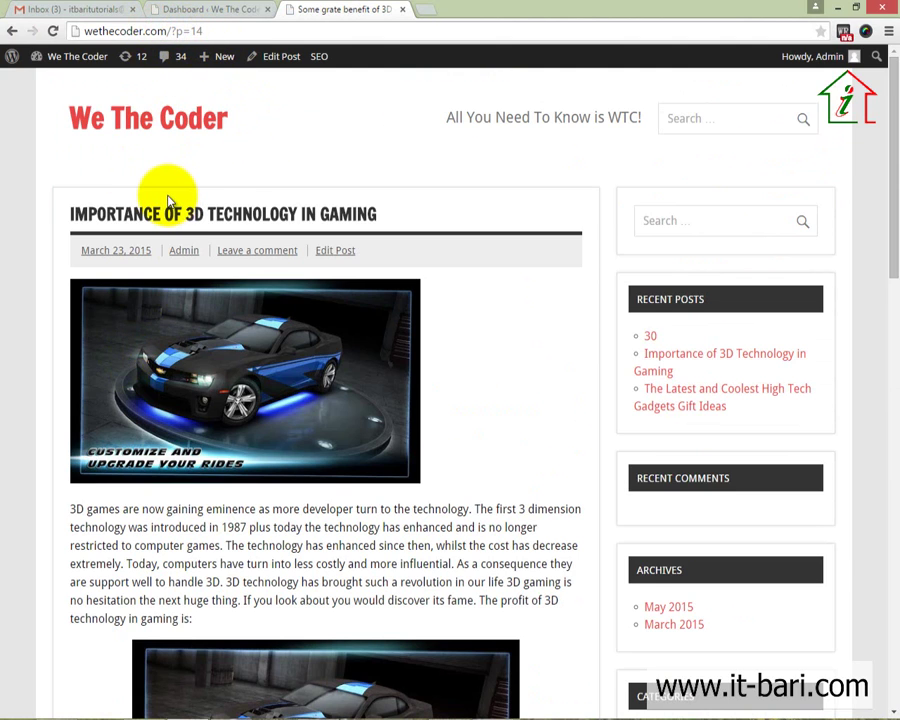
{"action": "mouse_move", "coordinate": [58, 191]}
{"action": "left_mouse_down"}
{"action": "mouse_move", "coordinate": [82, 218]}
{"action": "mouse_move", "coordinate": [430, 234]}
{"action": "left_mouse_up"}
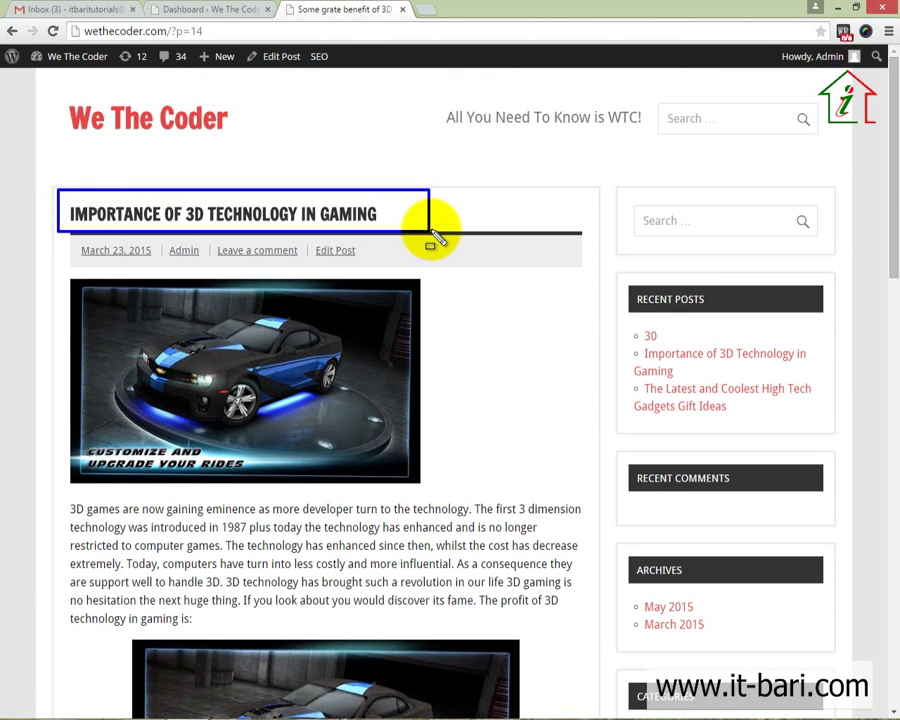
{"action": "key", "text": "Escape"}
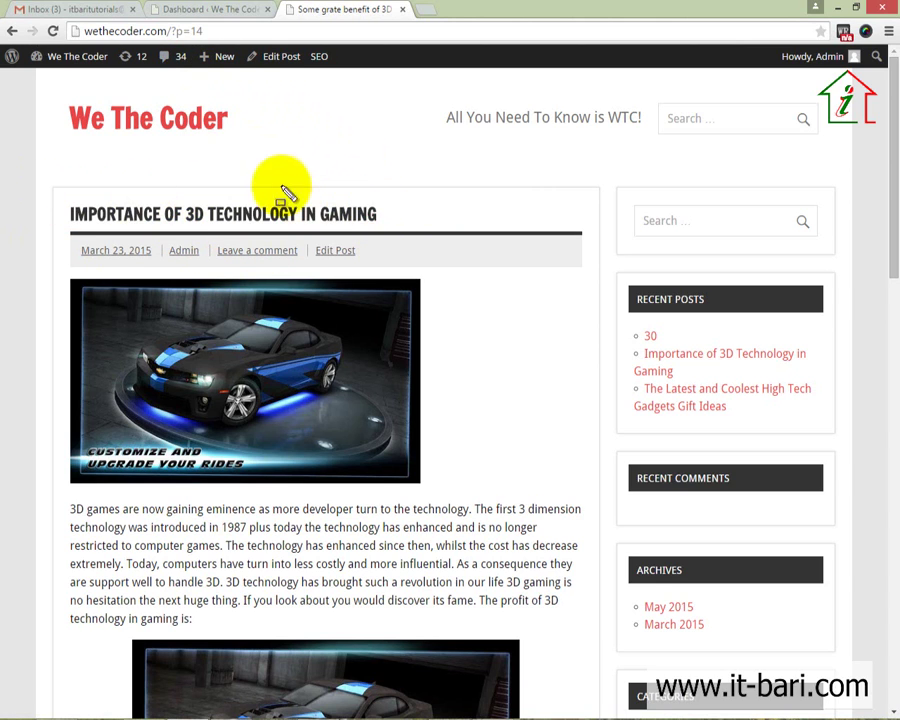
{"action": "mouse_move", "coordinate": [157, 17]}
{"action": "left_mouse_down"}
{"action": "mouse_move", "coordinate": [192, 45]}
{"action": "mouse_move", "coordinate": [239, 46]}
{"action": "left_mouse_up"}
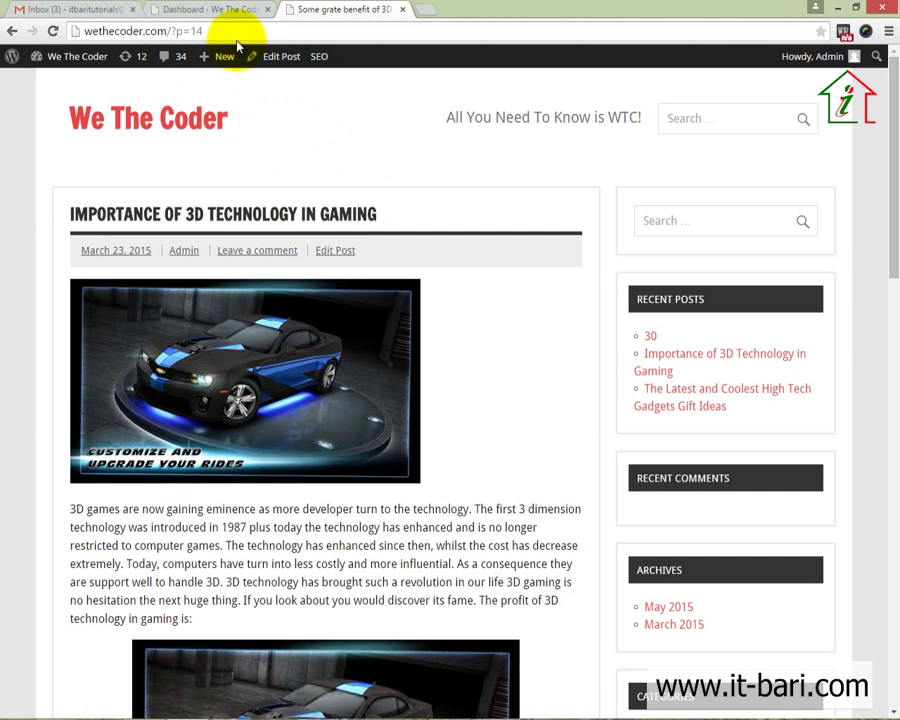
{"action": "left_click_drag", "start_coordinate": [226, 30], "coordinate": [174, 34]}
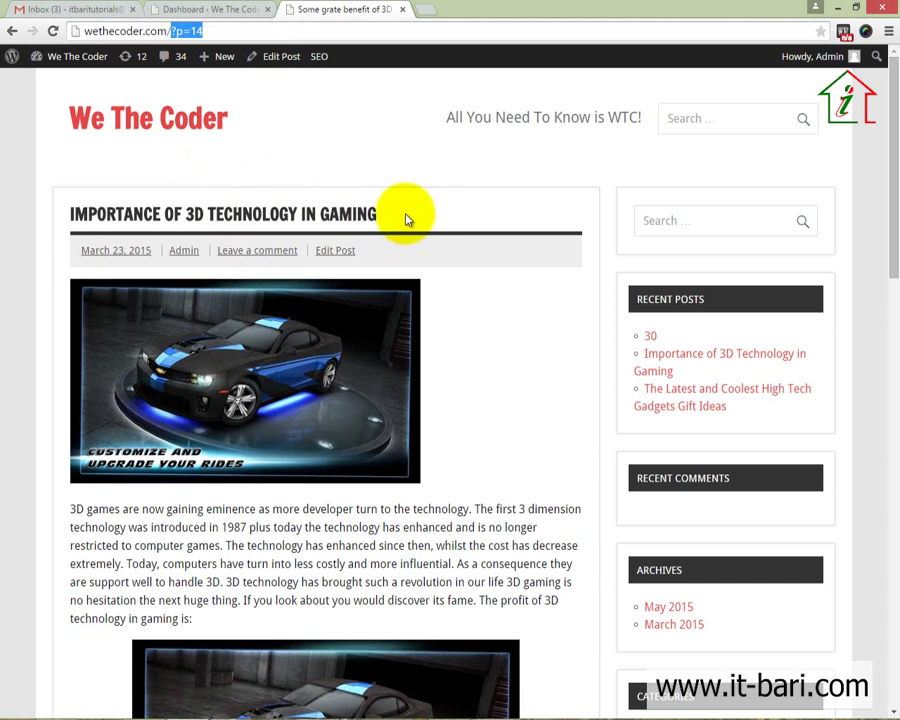
{"action": "left_click_drag", "start_coordinate": [403, 215], "coordinate": [195, 214]}
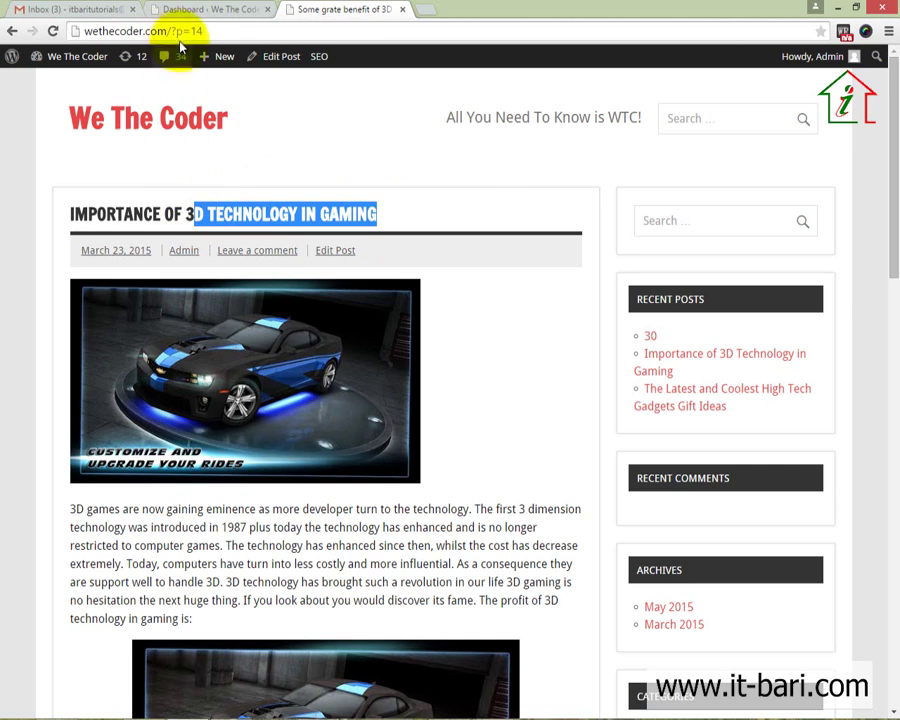
{"action": "left_click_drag", "start_coordinate": [205, 30], "coordinate": [179, 32]}
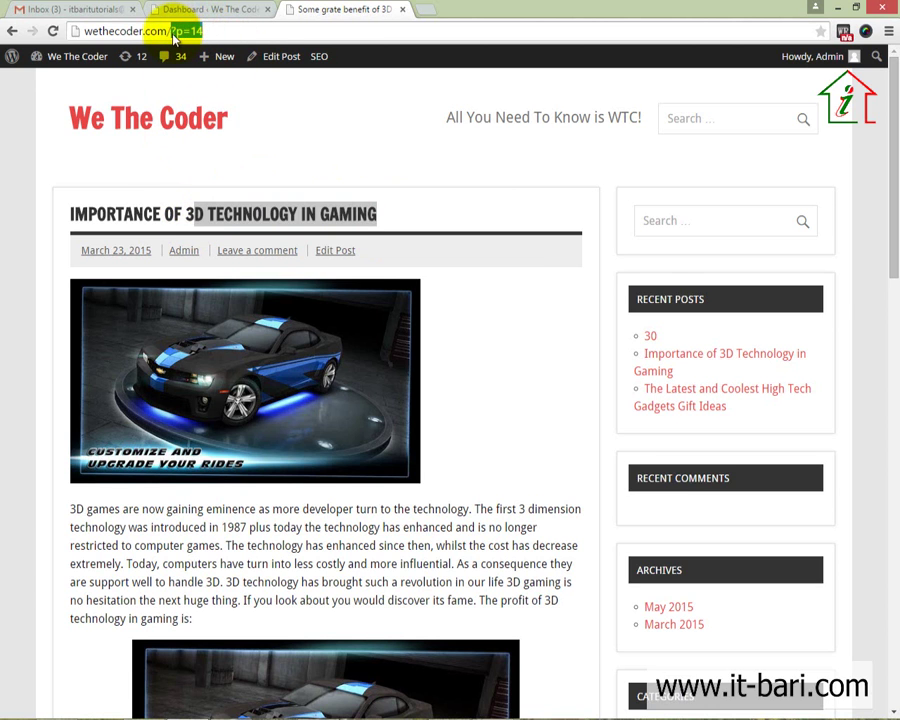
Step: Switch to the WordPress dashboard and open the site's Permalink Settings
{"action": "left_click", "coordinate": [210, 12]}
{"action": "left_click", "coordinate": [380, 12]}
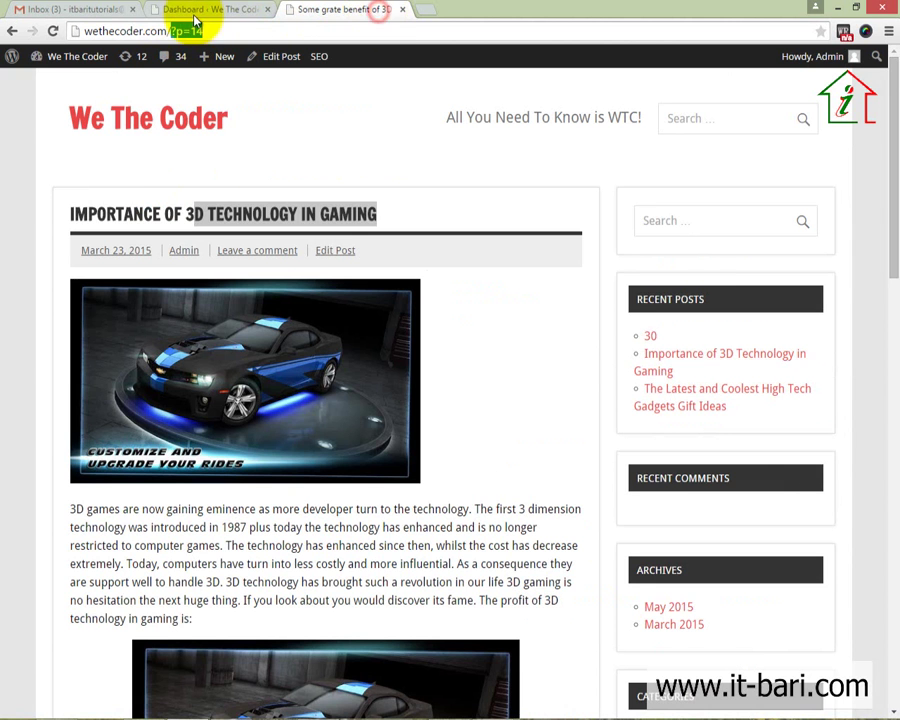
{"action": "left_click", "coordinate": [226, 12]}
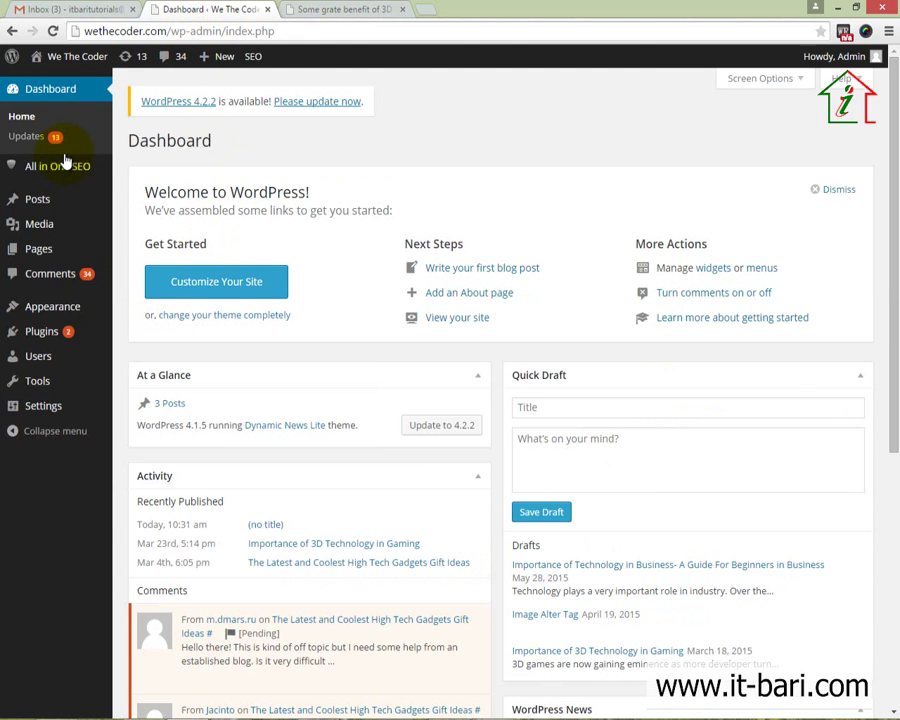
{"action": "mouse_move", "coordinate": [64, 414]}
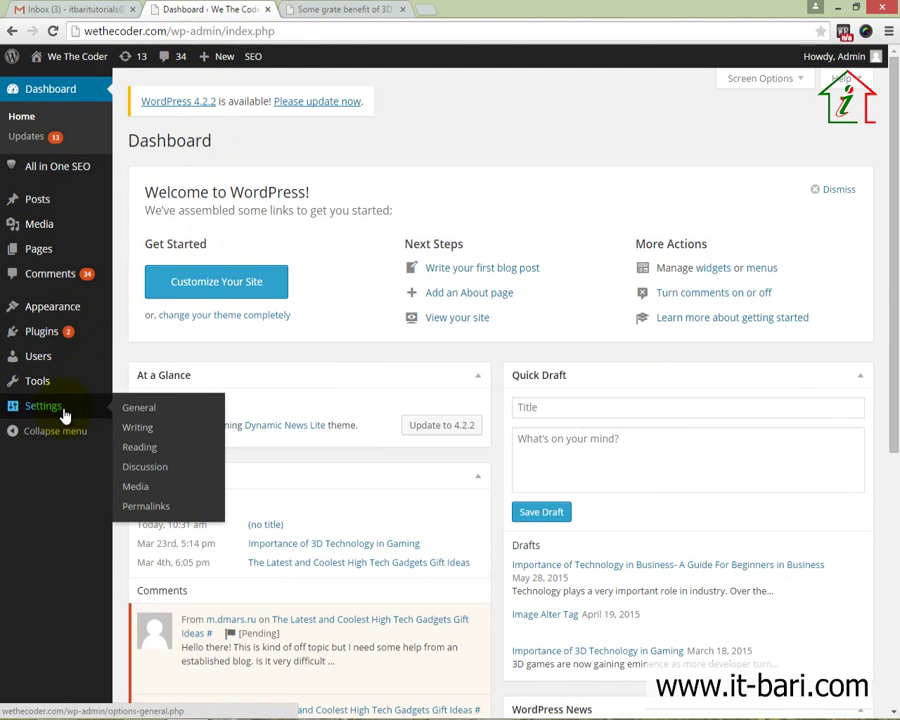
{"action": "left_click", "coordinate": [137, 508]}
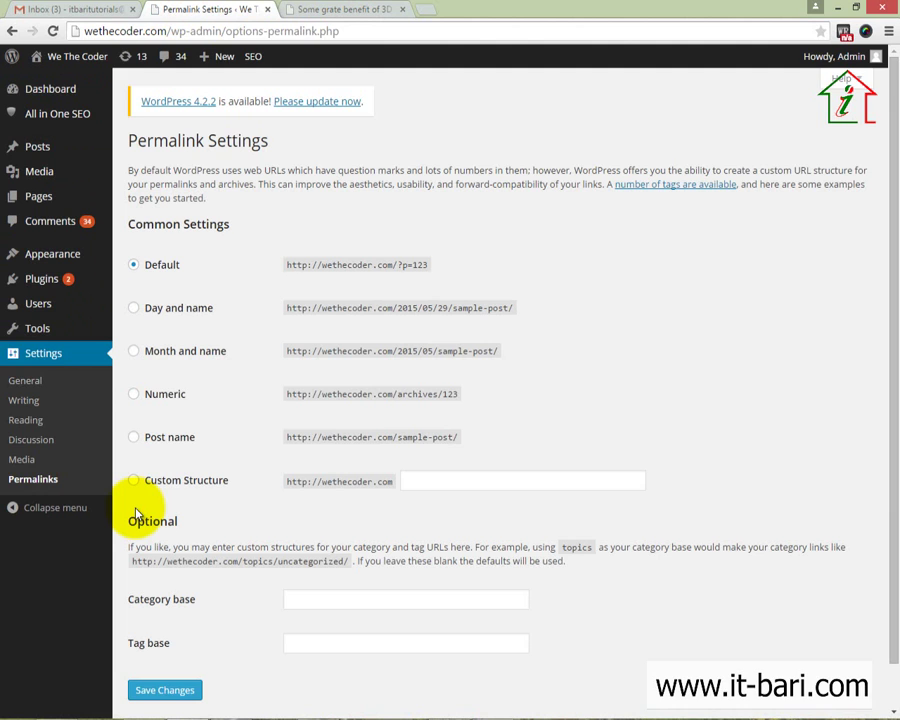
Step: Examine the common permalink options: Default, Day and name, Month and name, Numeric, Post name and Custom Structure
{"action": "mouse_move", "coordinate": [112, 145]}
{"action": "left_mouse_down"}
{"action": "mouse_move", "coordinate": [234, 290]}
{"action": "mouse_move", "coordinate": [860, 597]}
{"action": "left_mouse_up"}
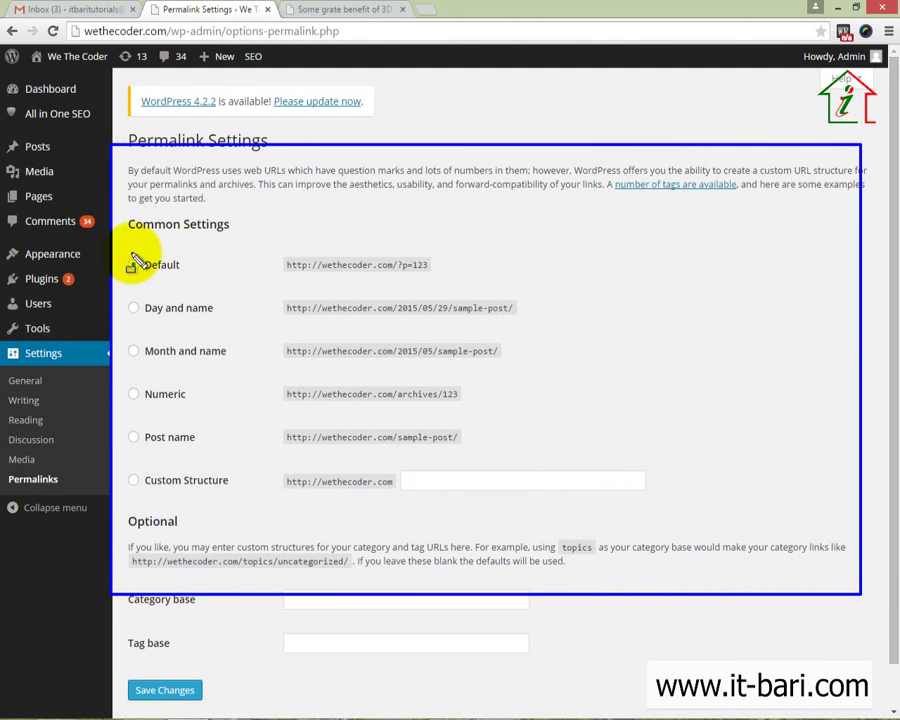
{"action": "mouse_move", "coordinate": [124, 248]}
{"action": "left_mouse_down"}
{"action": "mouse_move", "coordinate": [436, 262]}
{"action": "mouse_move", "coordinate": [480, 285]}
{"action": "left_mouse_up"}
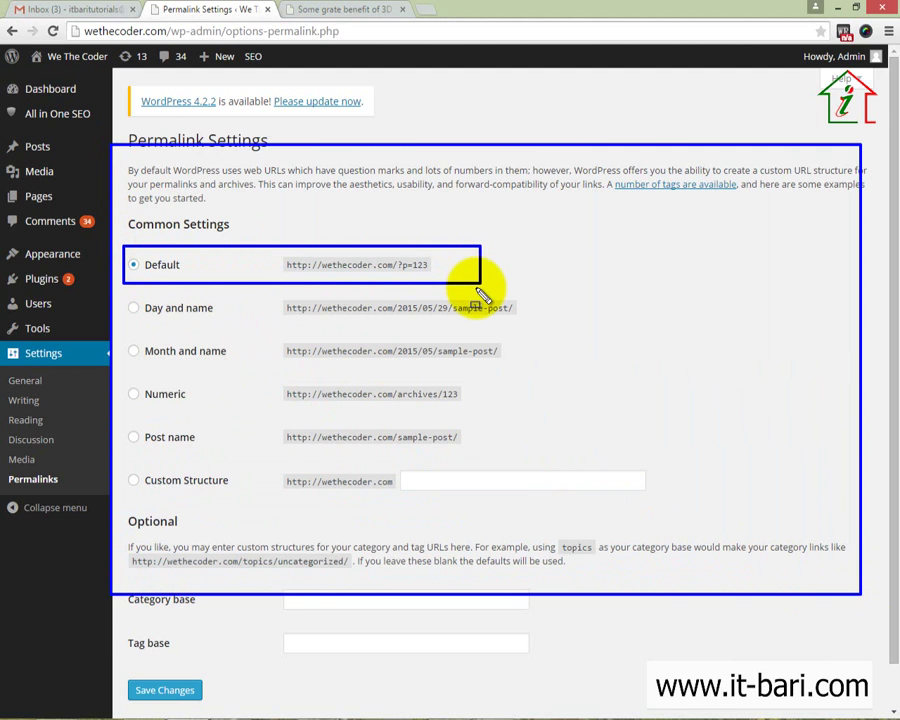
{"action": "key", "text": "ctrl+z"}
{"action": "mouse_move", "coordinate": [118, 283]}
{"action": "left_mouse_down"}
{"action": "mouse_move", "coordinate": [131, 358]}
{"action": "mouse_move", "coordinate": [537, 434]}
{"action": "mouse_move", "coordinate": [650, 506]}
{"action": "mouse_move", "coordinate": [729, 505]}
{"action": "left_mouse_up"}
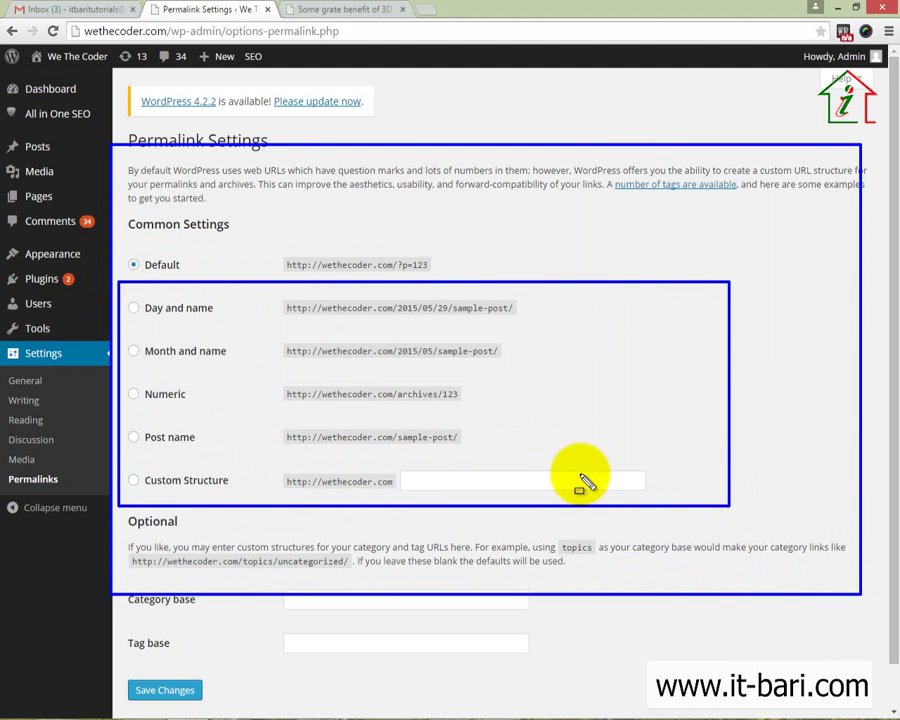
{"action": "mouse_move", "coordinate": [122, 293]}
{"action": "left_mouse_down"}
{"action": "mouse_move", "coordinate": [200, 330]}
{"action": "mouse_move", "coordinate": [248, 322]}
{"action": "left_mouse_up"}
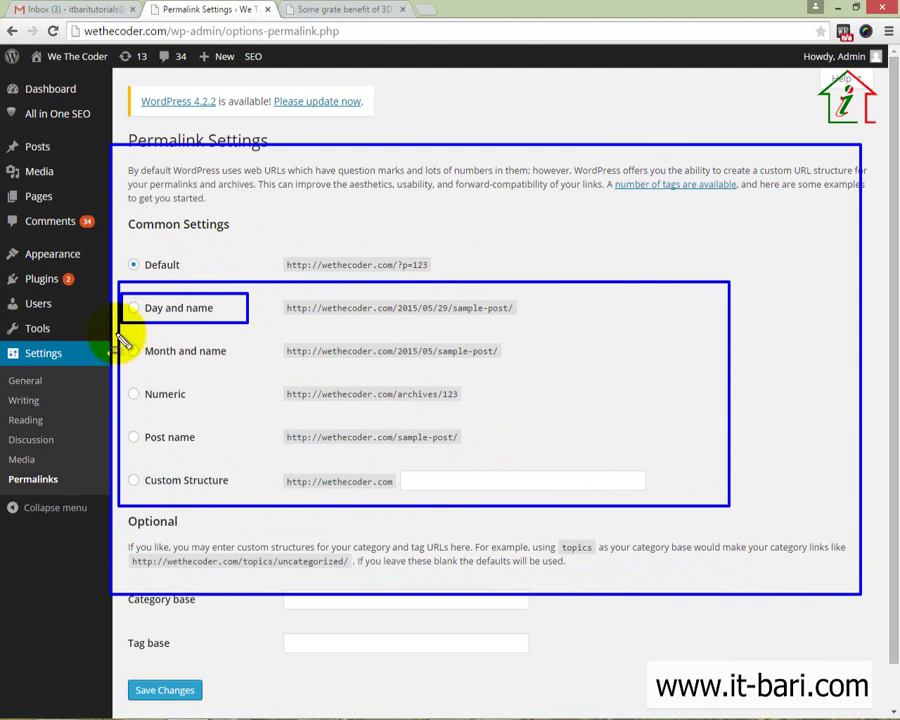
{"action": "mouse_move", "coordinate": [118, 331]}
{"action": "left_mouse_down"}
{"action": "mouse_move", "coordinate": [220, 372]}
{"action": "mouse_move", "coordinate": [251, 368]}
{"action": "left_mouse_up"}
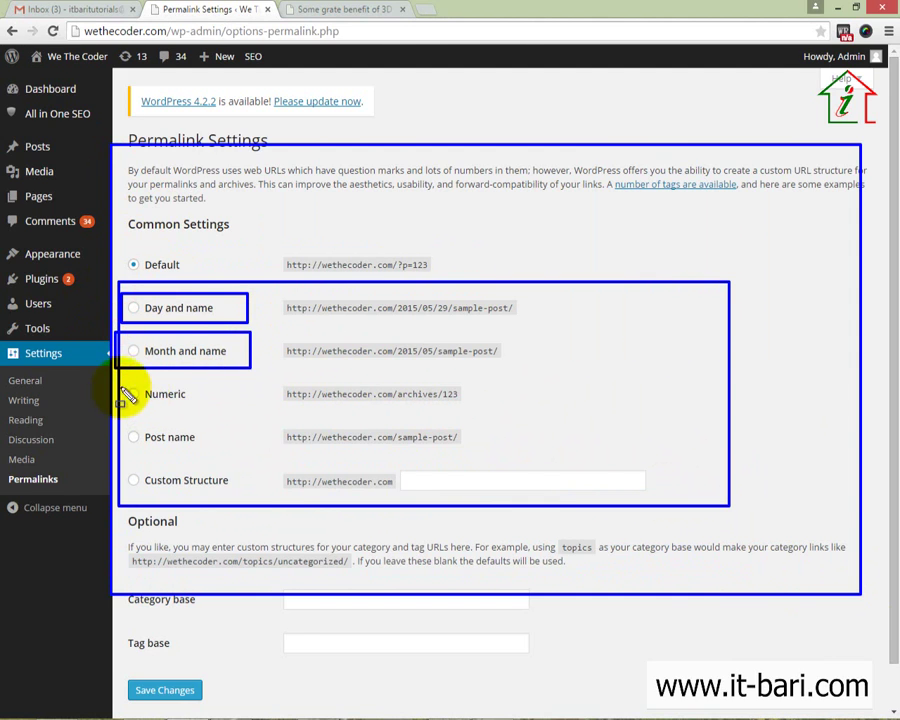
{"action": "mouse_move", "coordinate": [120, 374]}
{"action": "left_mouse_down"}
{"action": "mouse_move", "coordinate": [195, 422]}
{"action": "mouse_move", "coordinate": [248, 421]}
{"action": "left_mouse_up"}
{"action": "left_click_drag", "start_coordinate": [118, 423], "coordinate": [236, 456]}
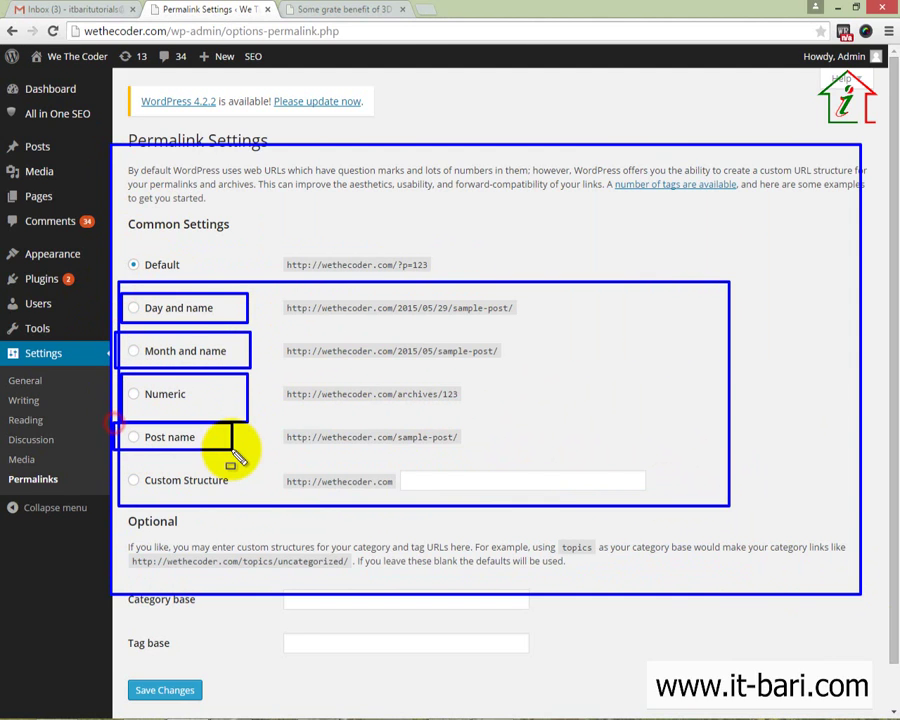
{"action": "key", "text": "Escape"}
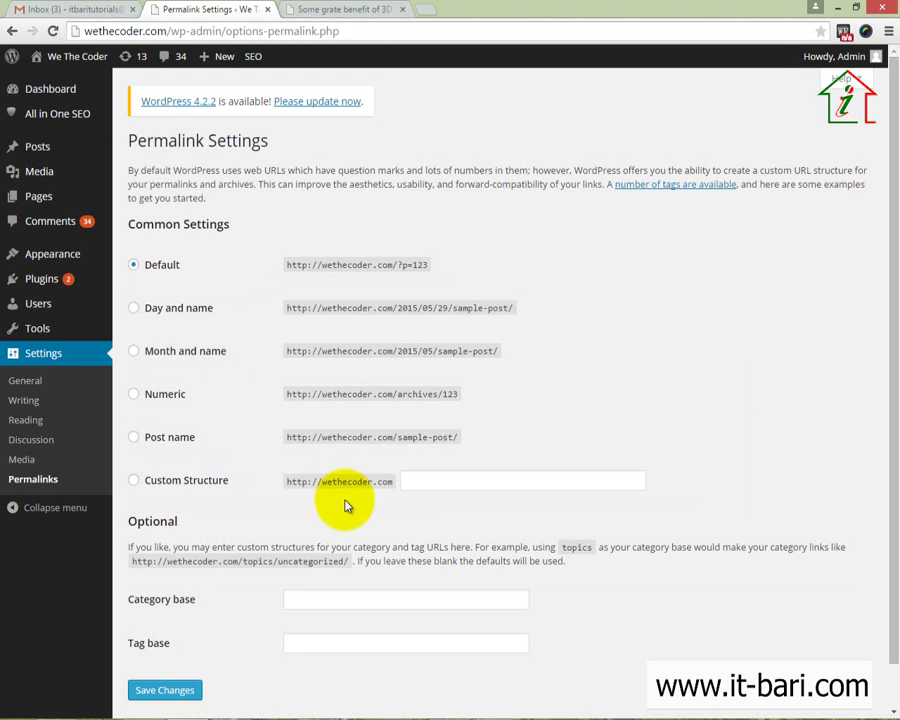
Step: Check the open post's web address, then choose Custom Structure as the site's permalink option
{"action": "left_click", "coordinate": [306, 10]}
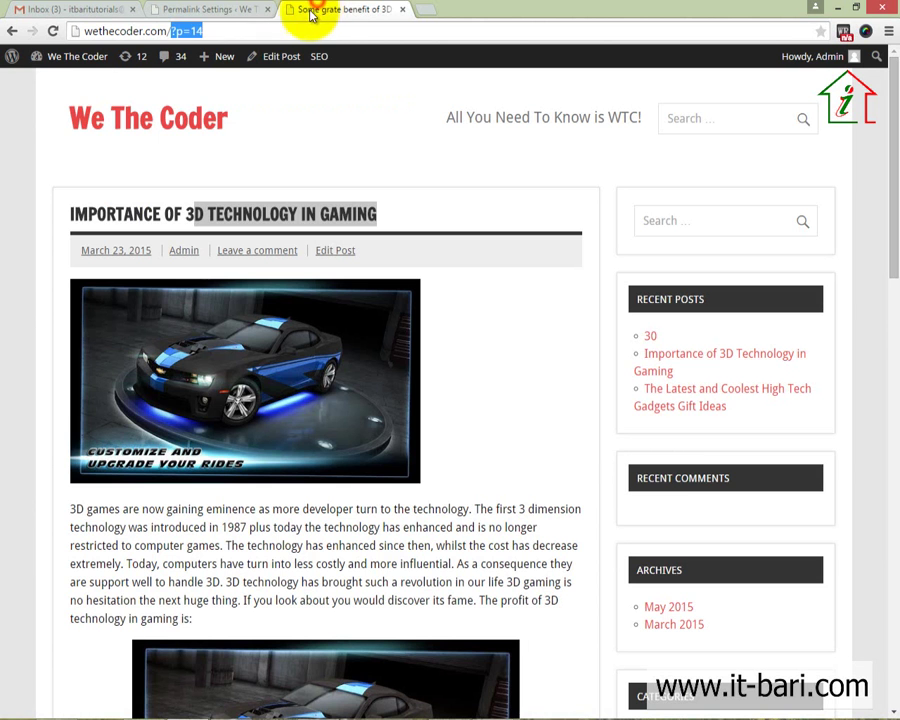
{"action": "left_click", "coordinate": [234, 14]}
{"action": "scroll", "coordinate": [260, 489], "scroll_direction": "down", "scroll_amount": 1}
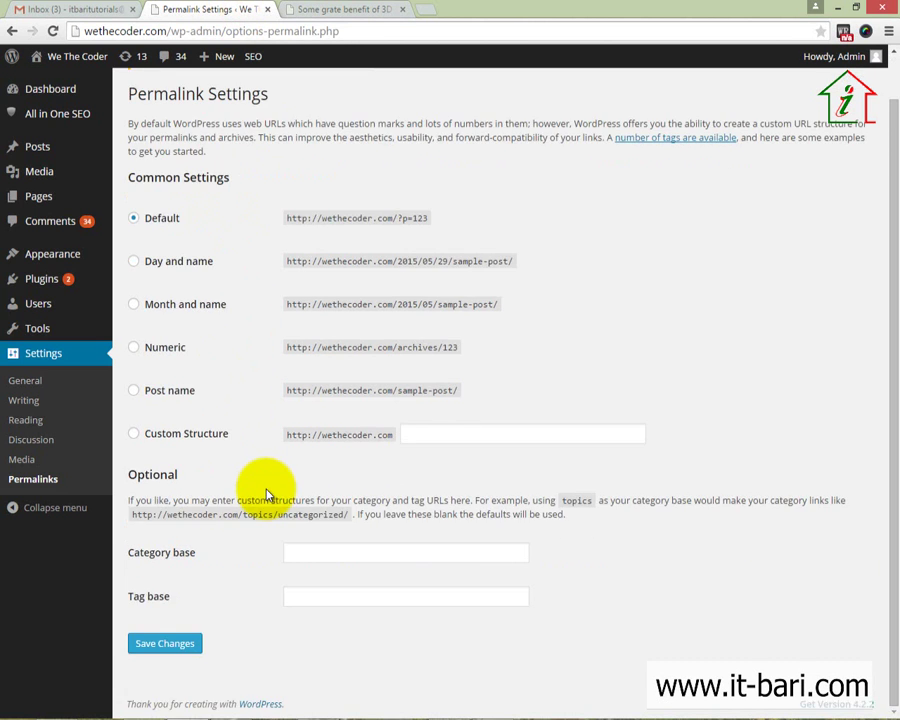
{"action": "left_click", "coordinate": [426, 432]}
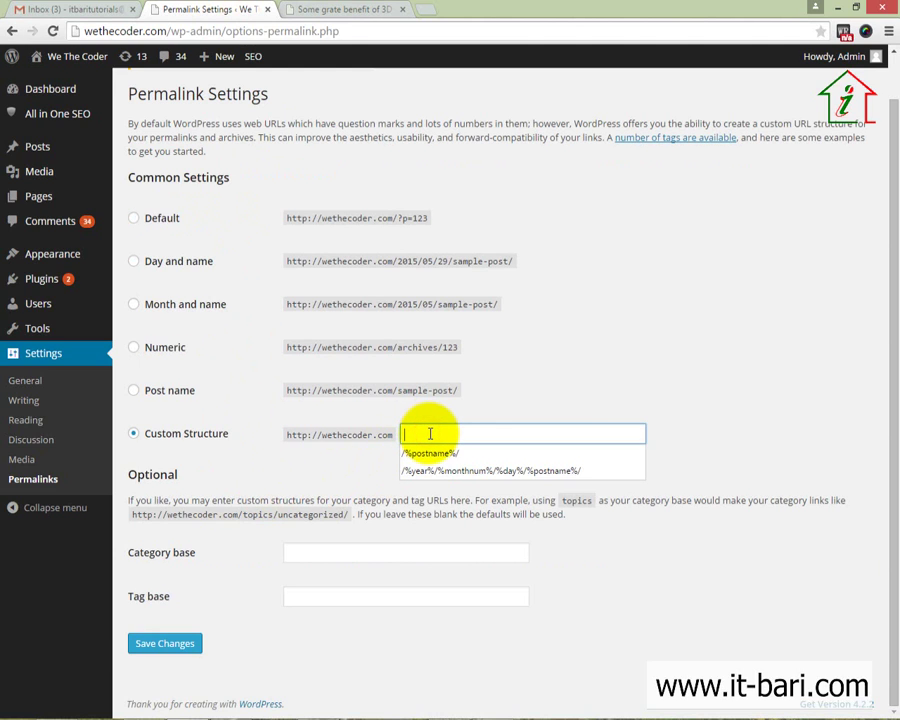
{"action": "left_click", "coordinate": [336, 472]}
{"action": "left_click", "coordinate": [435, 440]}
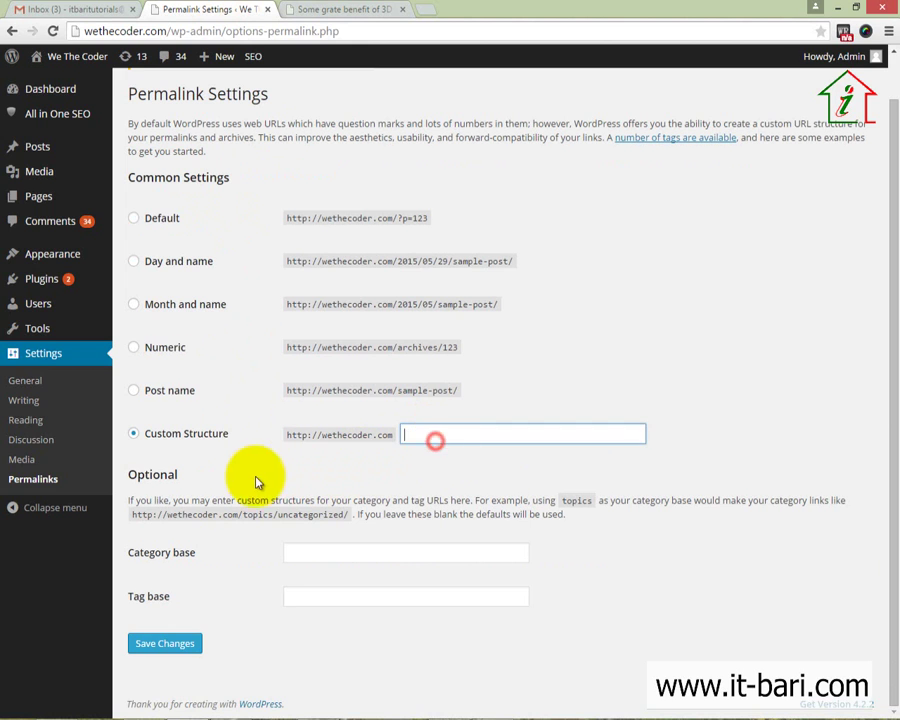
Step: Set the custom permalink structure to /%postname%/ and save the changes
{"action": "left_click", "coordinate": [340, 8]}
{"action": "scroll", "coordinate": [245, 145], "scroll_direction": "down", "scroll_amount": 3}
{"action": "scroll", "coordinate": [217, 92], "scroll_direction": "up", "scroll_amount": 3}
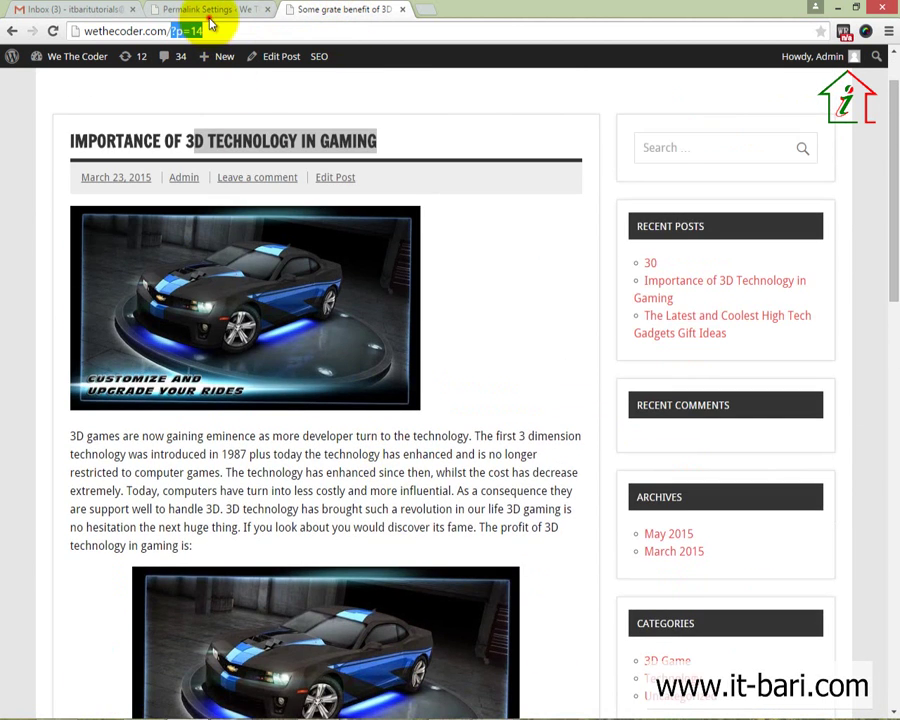
{"action": "left_click", "coordinate": [245, 10]}
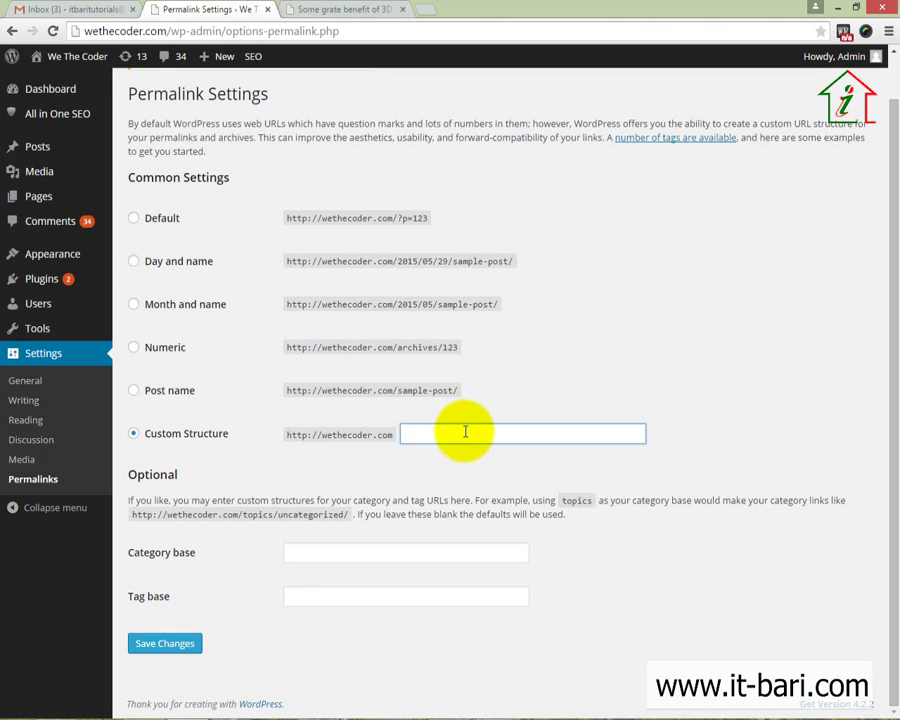
{"action": "type", "text": "/"}
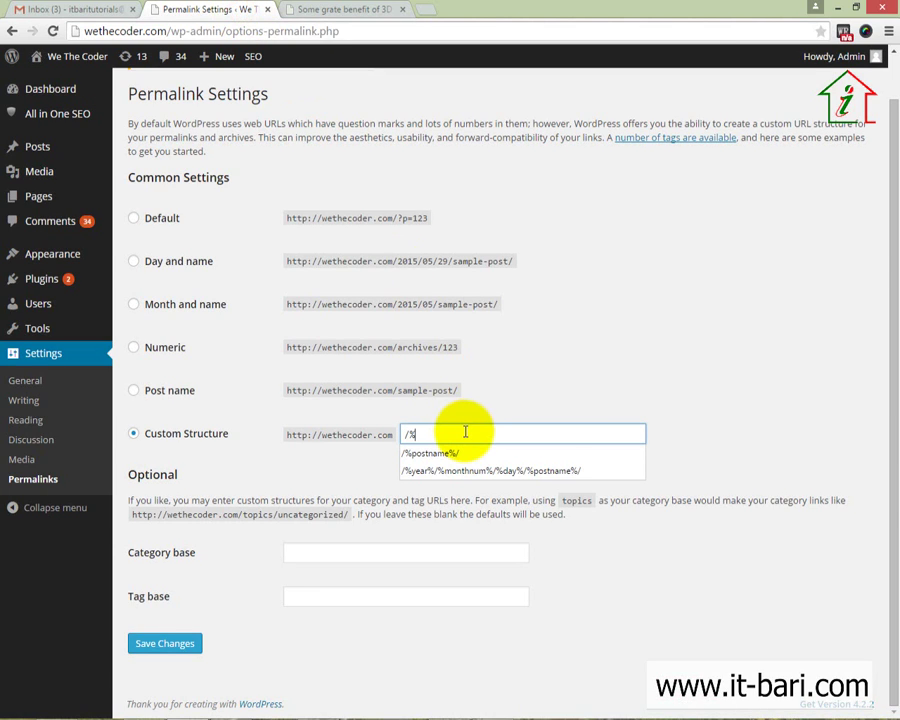
{"action": "type", "text": "%postname%"}
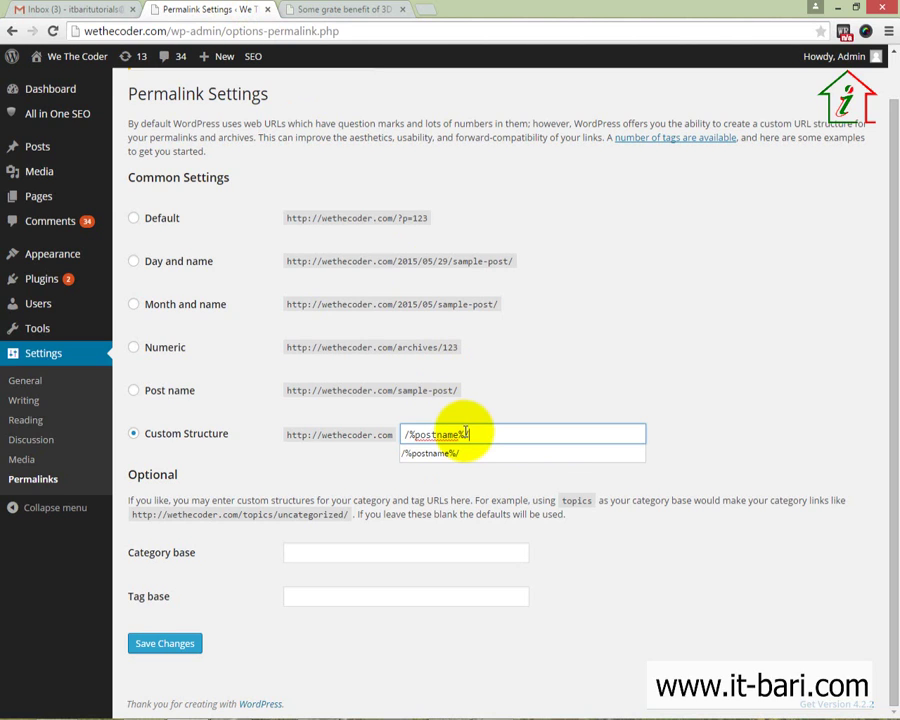
{"action": "type", "text": "/"}
{"action": "left_click", "coordinate": [185, 645]}
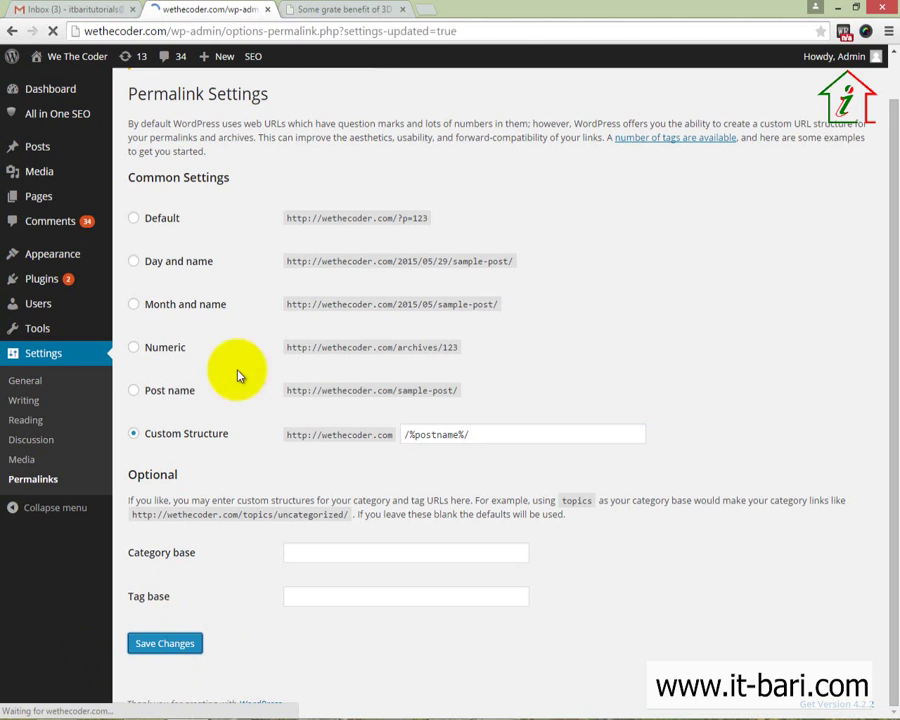
Step: Reload the open post on 3D technology in gaming and check its new web address
{"action": "left_click", "coordinate": [327, 12]}
{"action": "scroll", "coordinate": [203, 425], "scroll_direction": "down", "scroll_amount": 4}
{"action": "scroll", "coordinate": [203, 425], "scroll_direction": "up", "scroll_amount": 3}
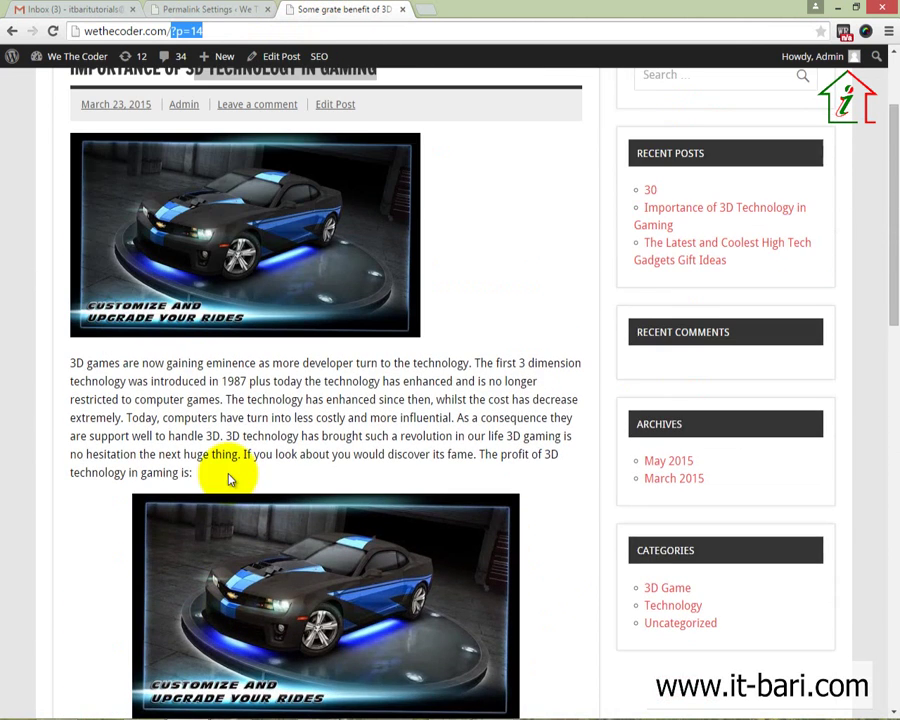
{"action": "left_click", "coordinate": [49, 30]}
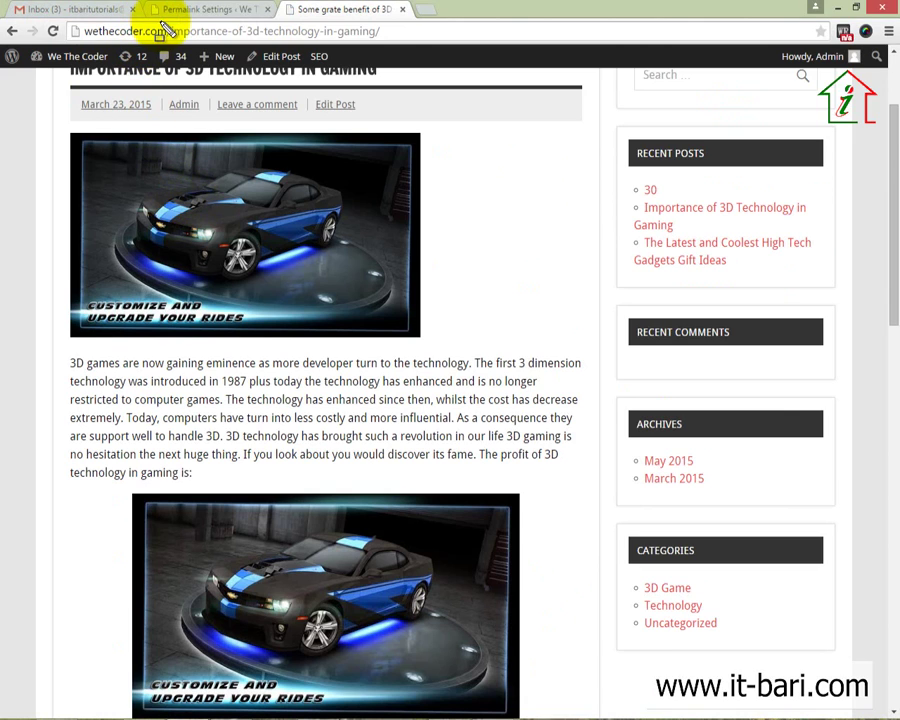
{"action": "left_click_drag", "start_coordinate": [160, 20], "coordinate": [416, 28]}
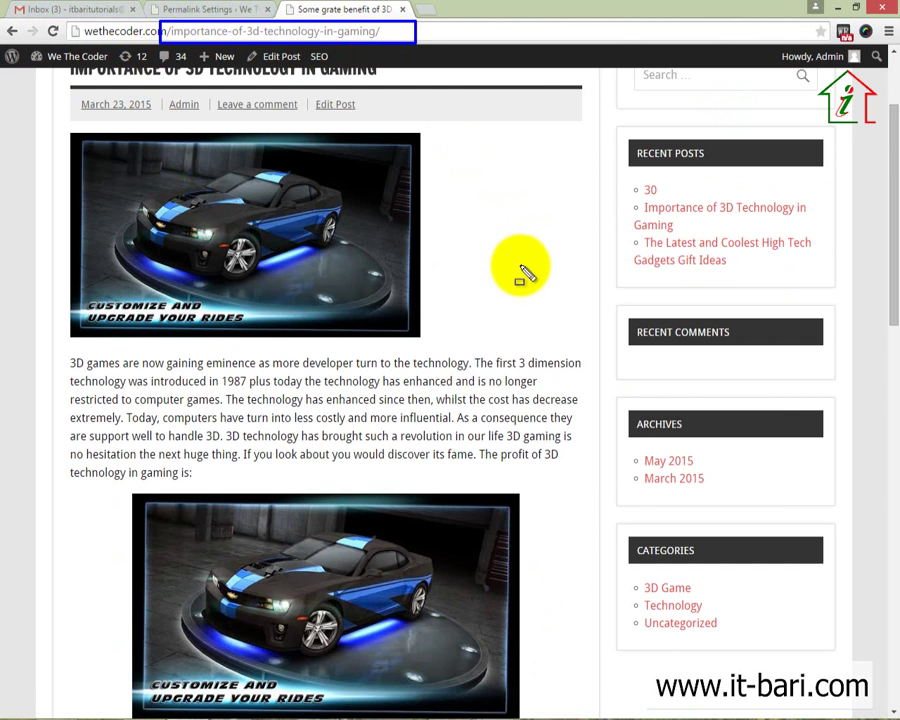
Step: Review the saved option in Permalink Settings and compare the 3D technology post's title with its web address
{"action": "left_click", "coordinate": [205, 9]}
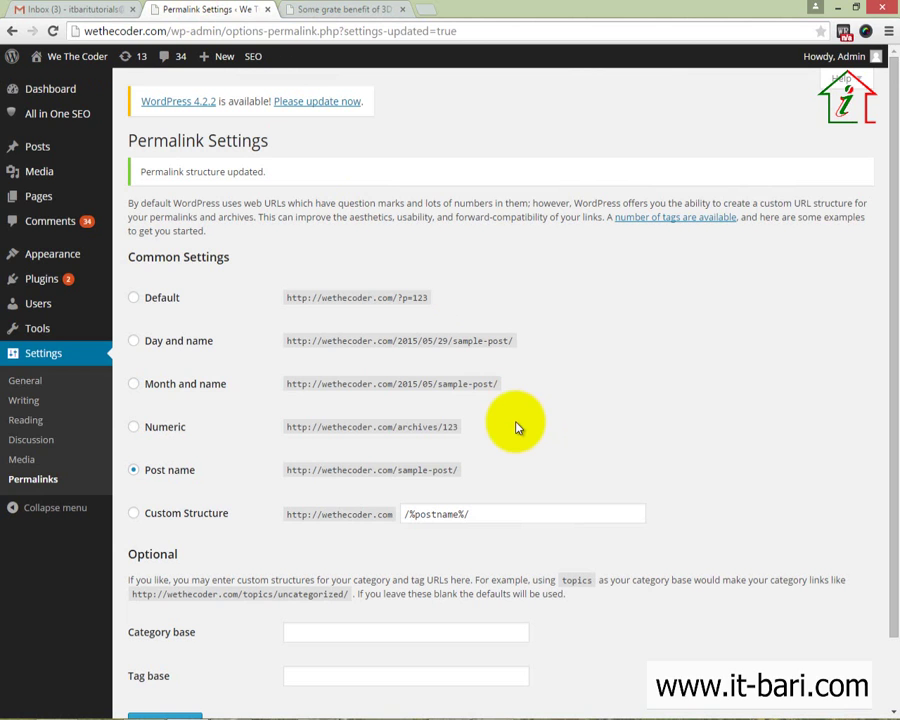
{"action": "left_click", "coordinate": [360, 10]}
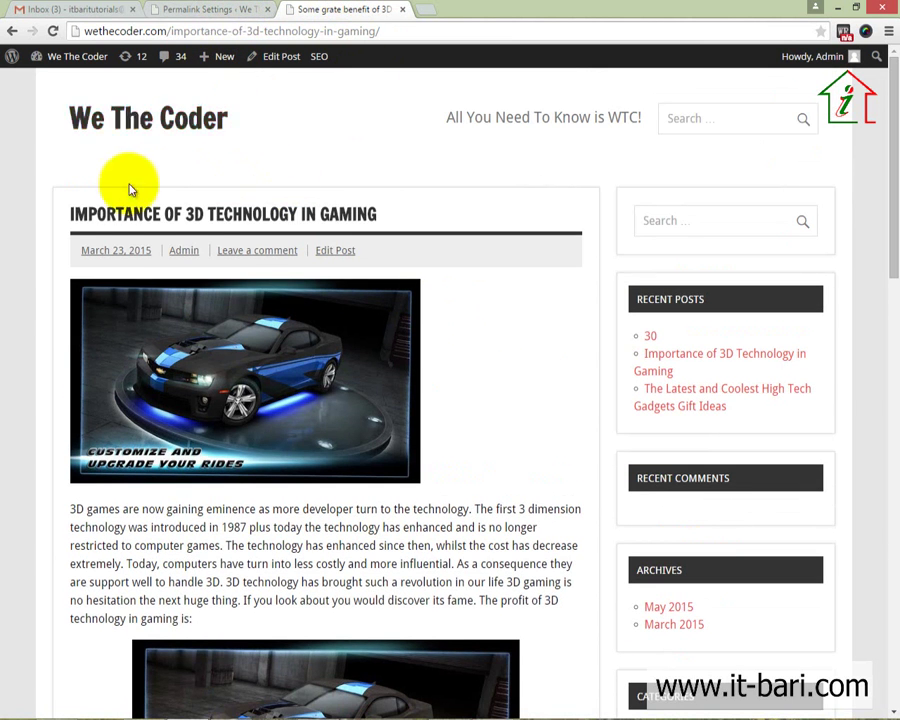
{"action": "left_click_drag", "start_coordinate": [52, 222], "coordinate": [416, 225]}
{"action": "left_click", "coordinate": [418, 217]}
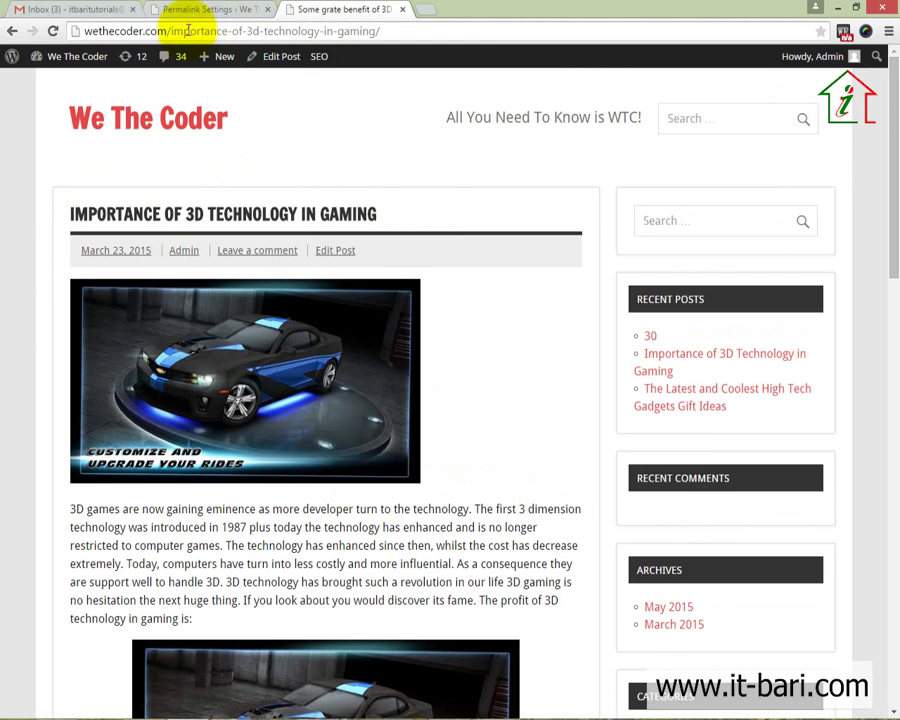
{"action": "left_click_drag", "start_coordinate": [173, 30], "coordinate": [379, 30]}
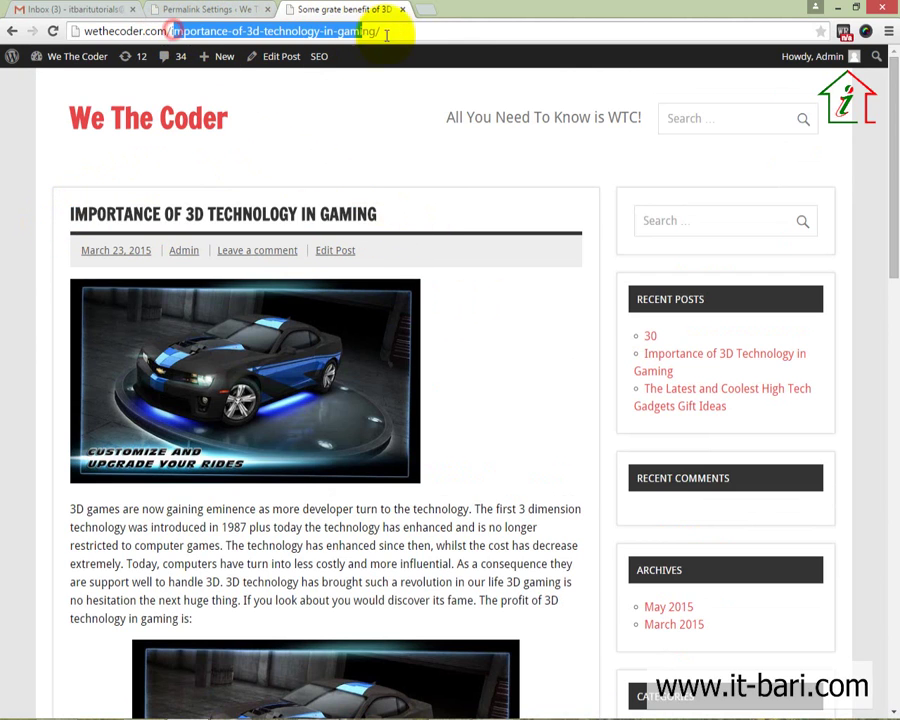
{"action": "left_click", "coordinate": [424, 144]}
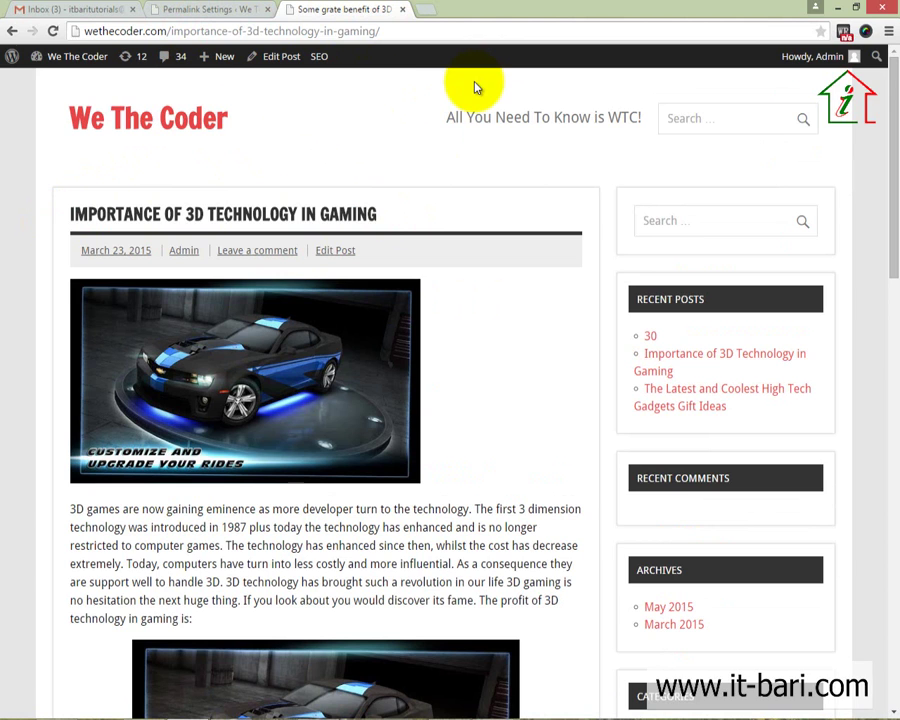
Step: Open the untitled published post for editing, enter "Lorem ipsum dolor sit amet, conse" as its title, and check its permalink
{"action": "left_click", "coordinate": [200, 9]}
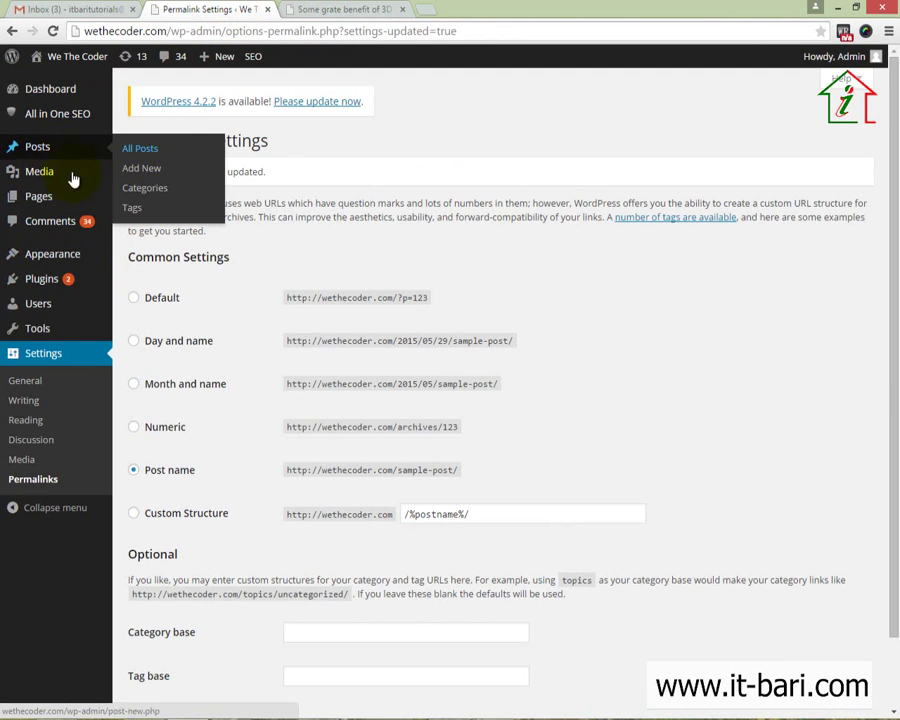
{"action": "left_click", "coordinate": [137, 150]}
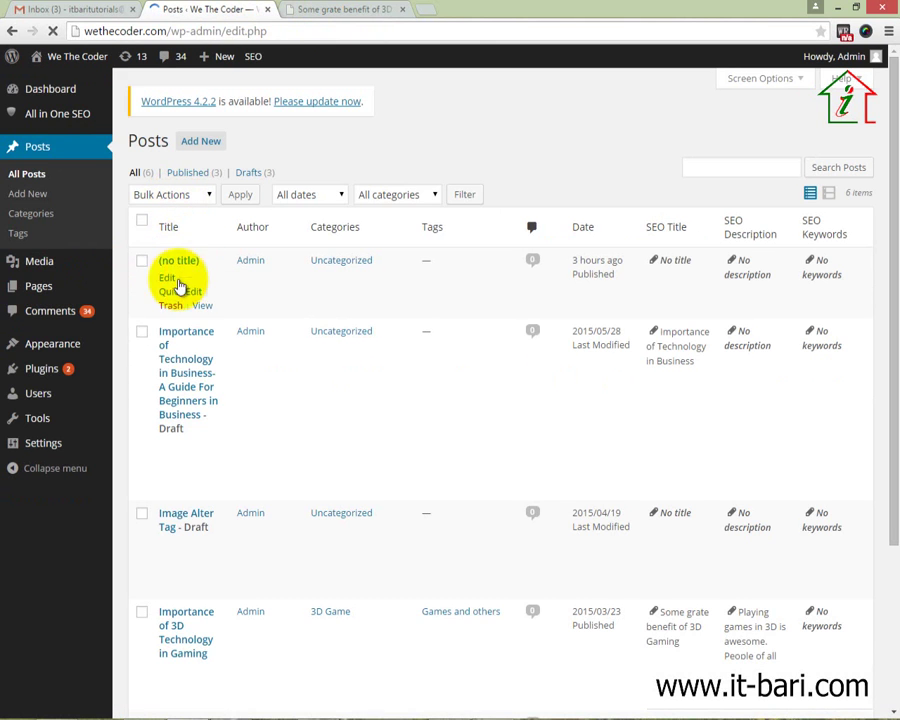
{"action": "left_click", "coordinate": [166, 279]}
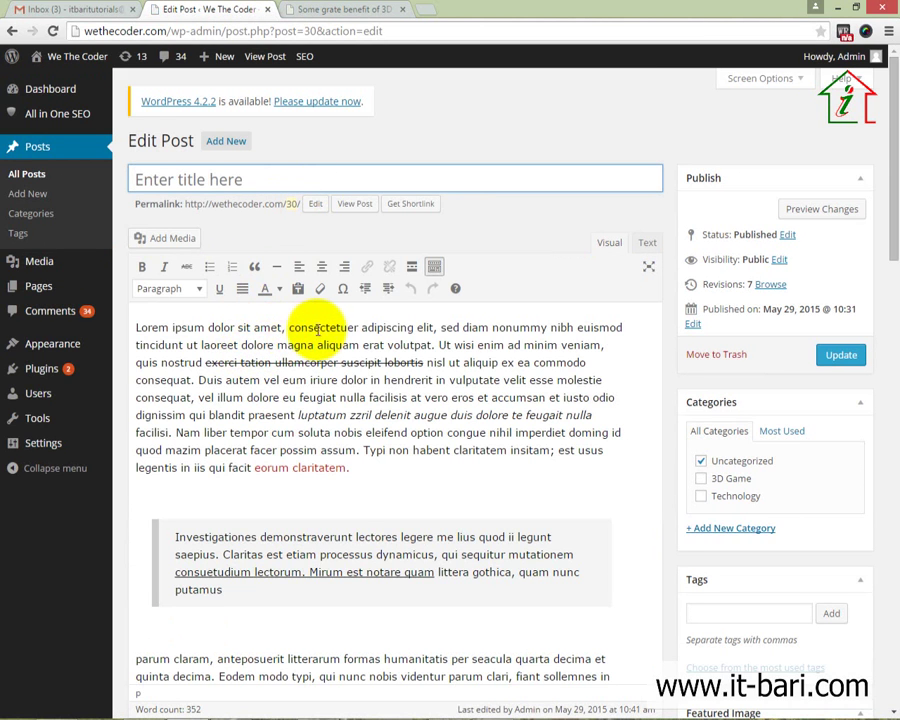
{"action": "left_click_drag", "start_coordinate": [318, 330], "coordinate": [116, 331]}
{"action": "key", "text": "ctrl+c"}
{"action": "left_click", "coordinate": [252, 188]}
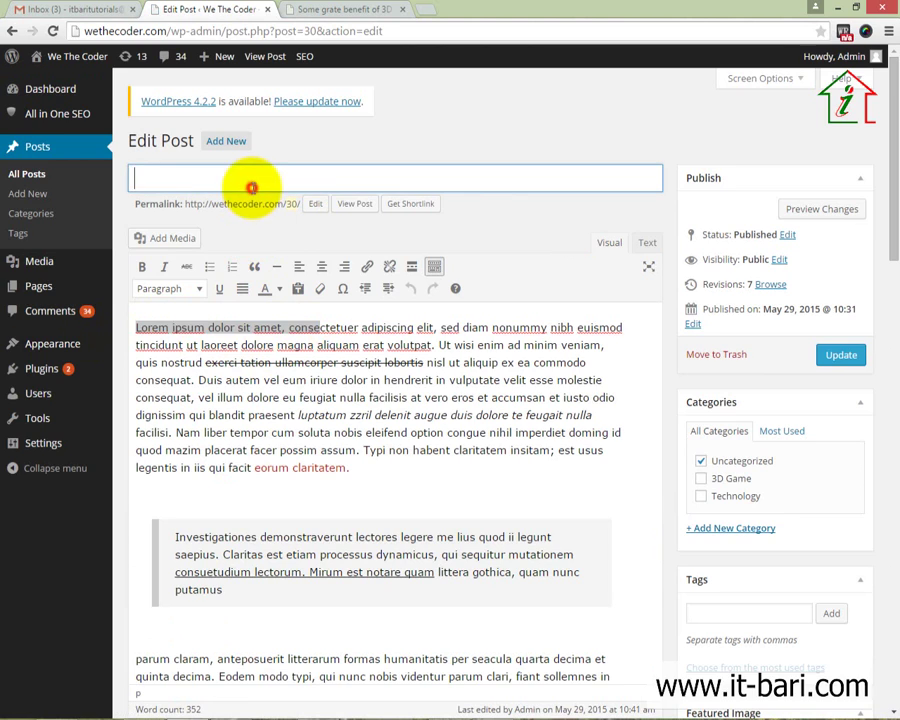
{"action": "key", "text": "ctrl+v"}
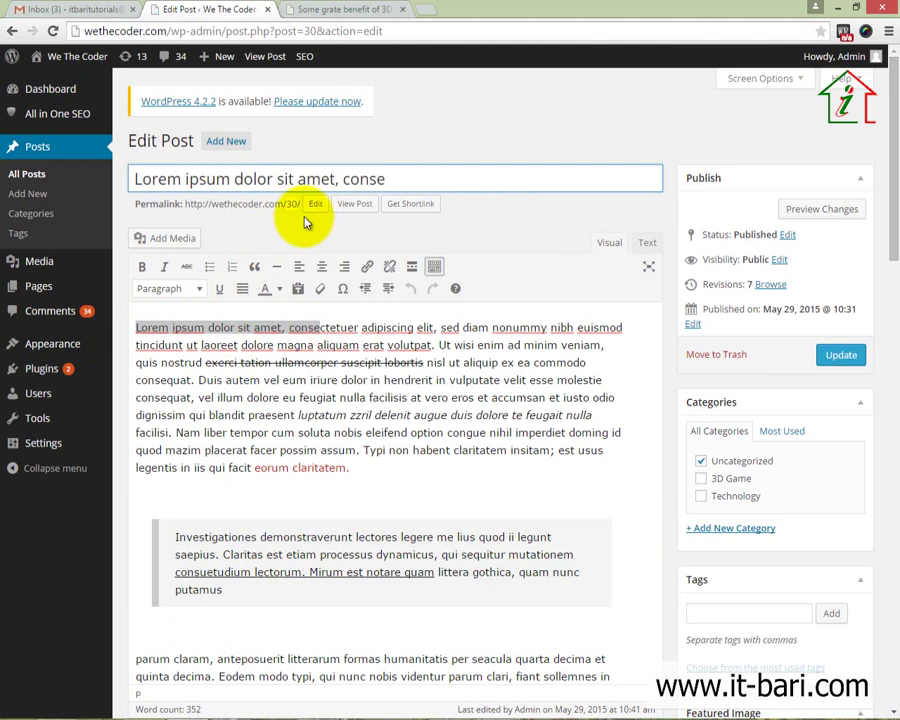
{"action": "mouse_move", "coordinate": [128, 192]}
{"action": "left_mouse_down"}
{"action": "mouse_move", "coordinate": [236, 220]}
{"action": "mouse_move", "coordinate": [460, 230]}
{"action": "left_mouse_up"}
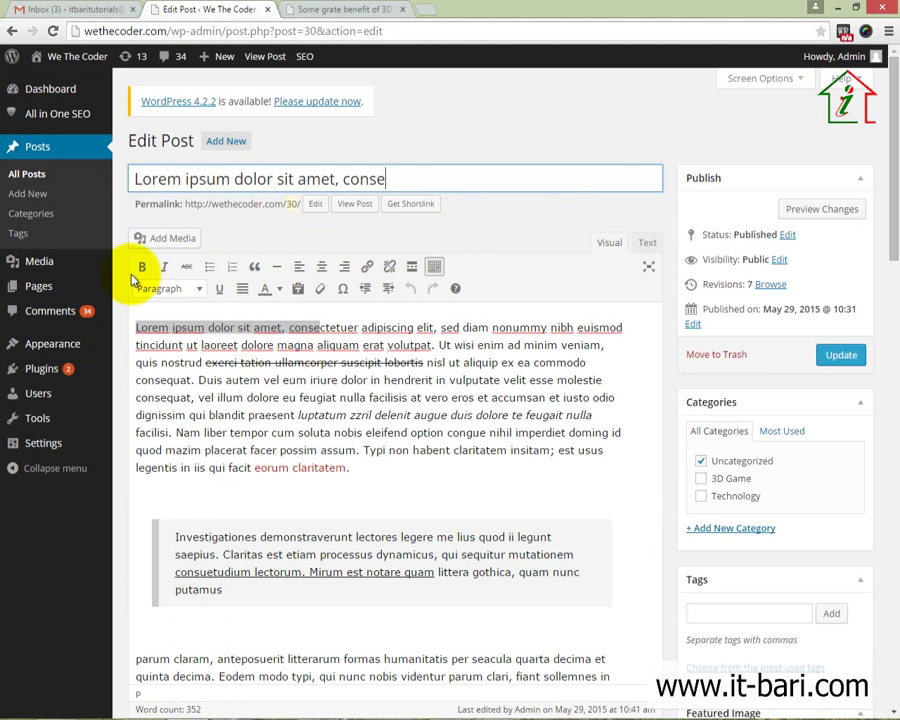
Step: Start a new post, discarding the unsaved title change, and examine the area between its title and body
{"action": "left_click", "coordinate": [35, 203]}
{"action": "left_click", "coordinate": [430, 156]}
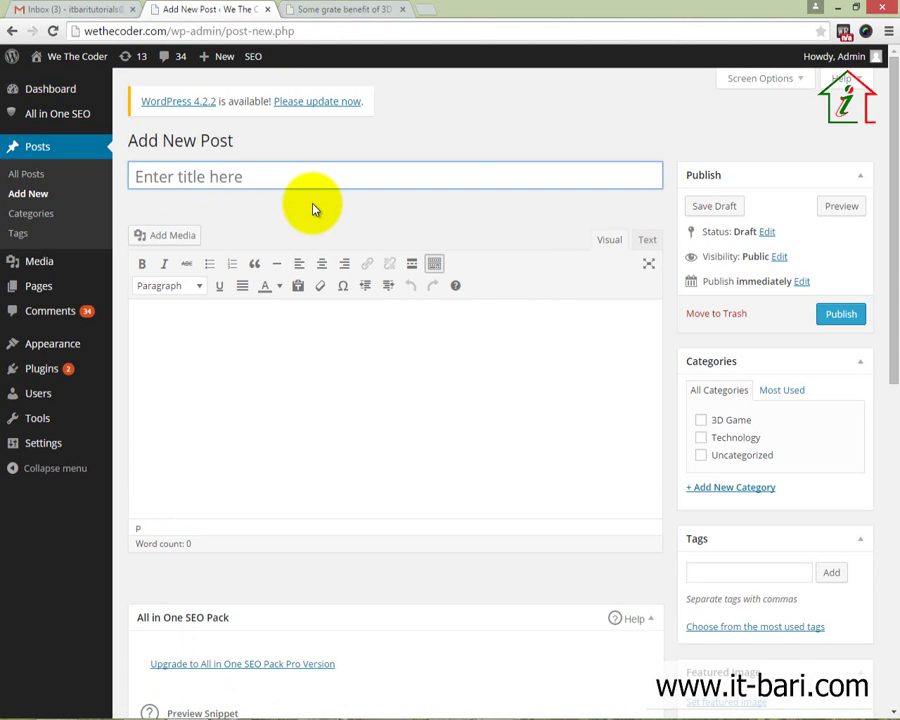
{"action": "mouse_move", "coordinate": [128, 179]}
{"action": "left_mouse_down"}
{"action": "mouse_move", "coordinate": [151, 190]}
{"action": "mouse_move", "coordinate": [607, 228]}
{"action": "left_mouse_up"}
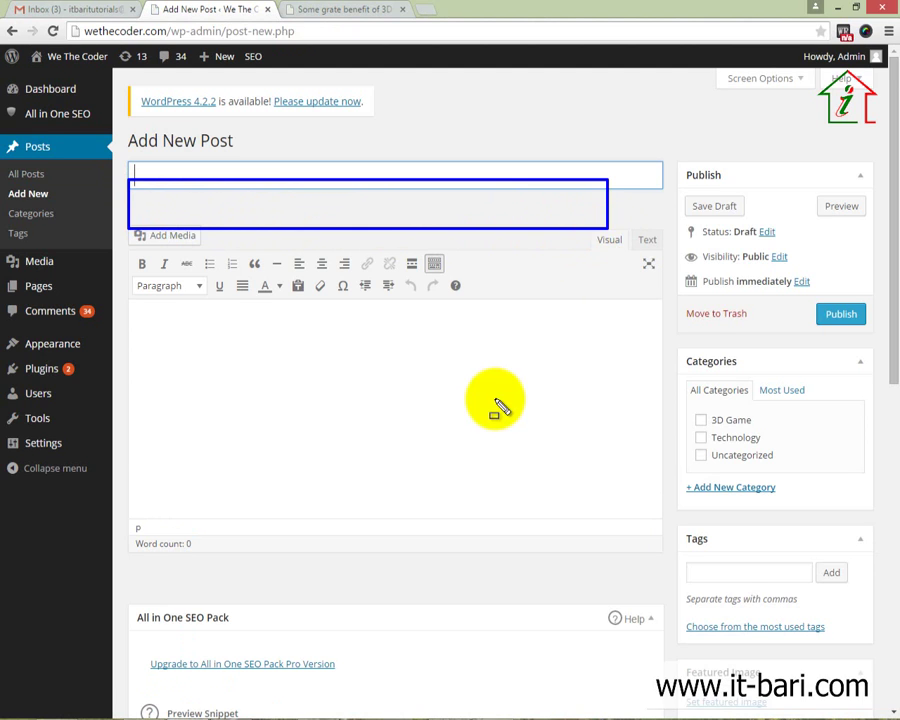
{"action": "left_click", "coordinate": [306, 389]}
{"action": "left_click", "coordinate": [311, 178]}
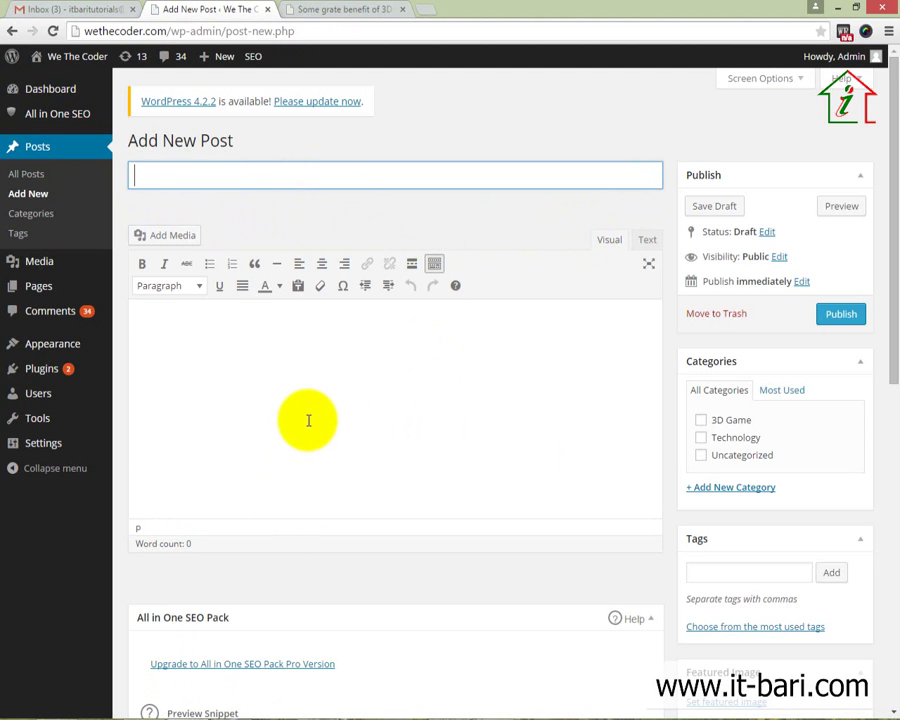
Step: Load loremipsum.net in the browser tab showing the post and copy its full placeholder paragraph
{"action": "left_click", "coordinate": [362, 8]}
{"action": "left_click", "coordinate": [400, 31]}
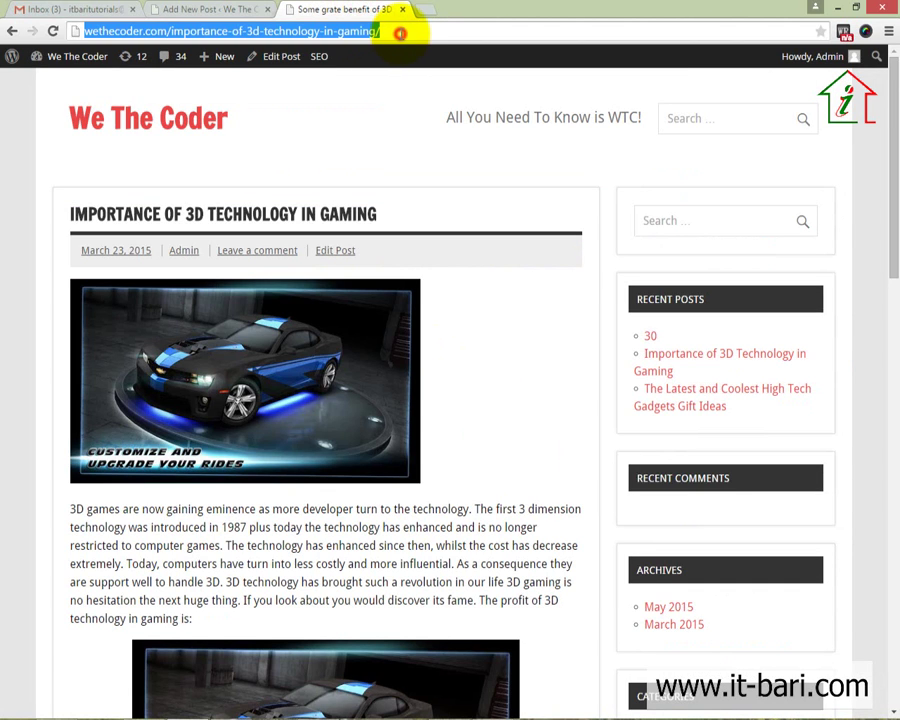
{"action": "type", "text": "loremipsum.net"}
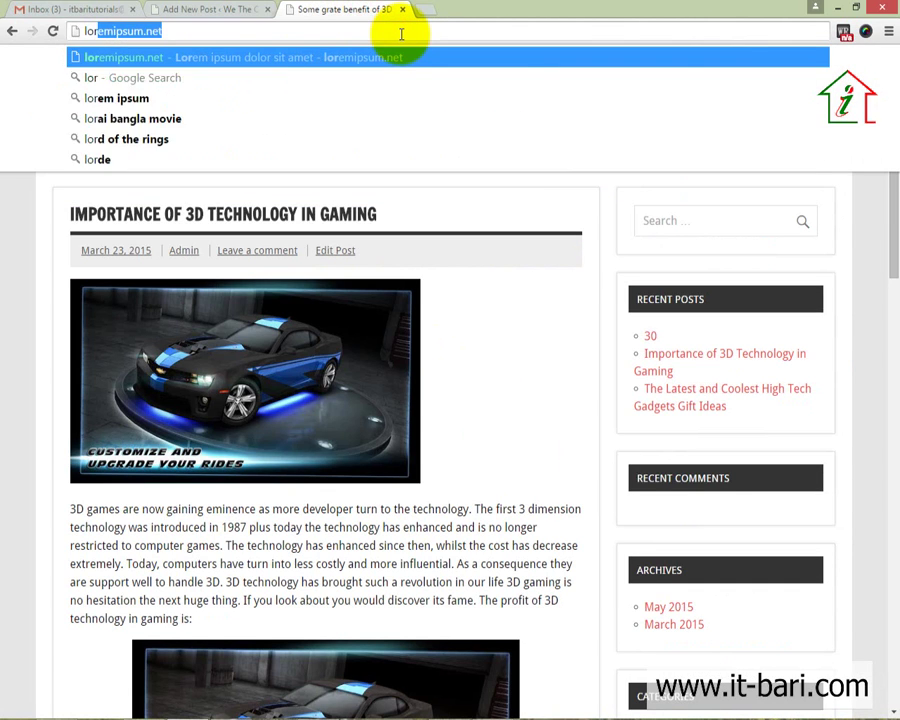
{"action": "key", "text": "Return"}
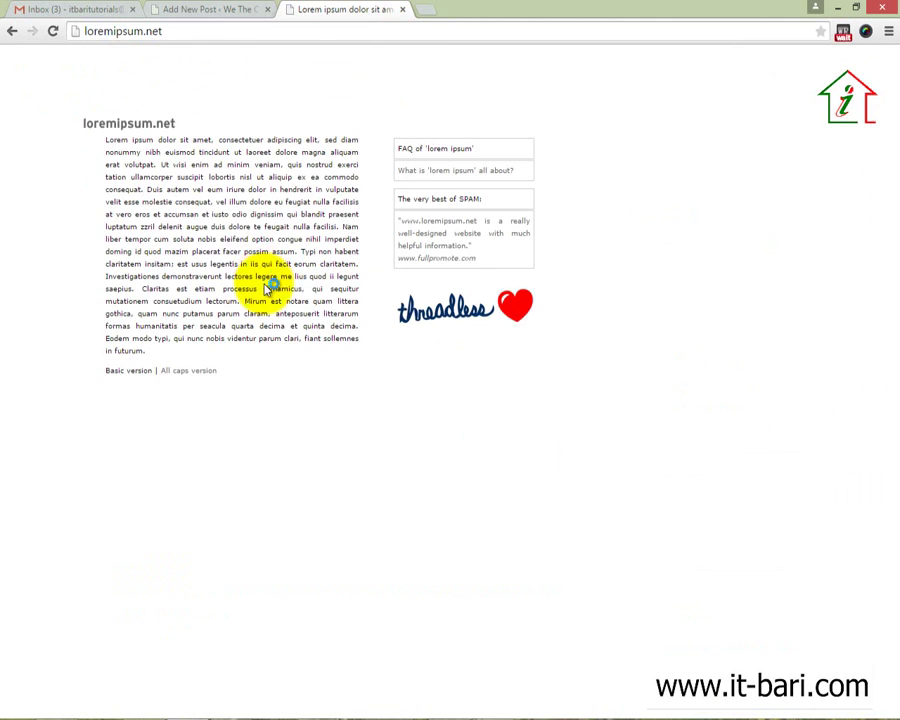
{"action": "triple_click", "coordinate": [226, 228]}
{"action": "key", "text": "ctrl+c"}
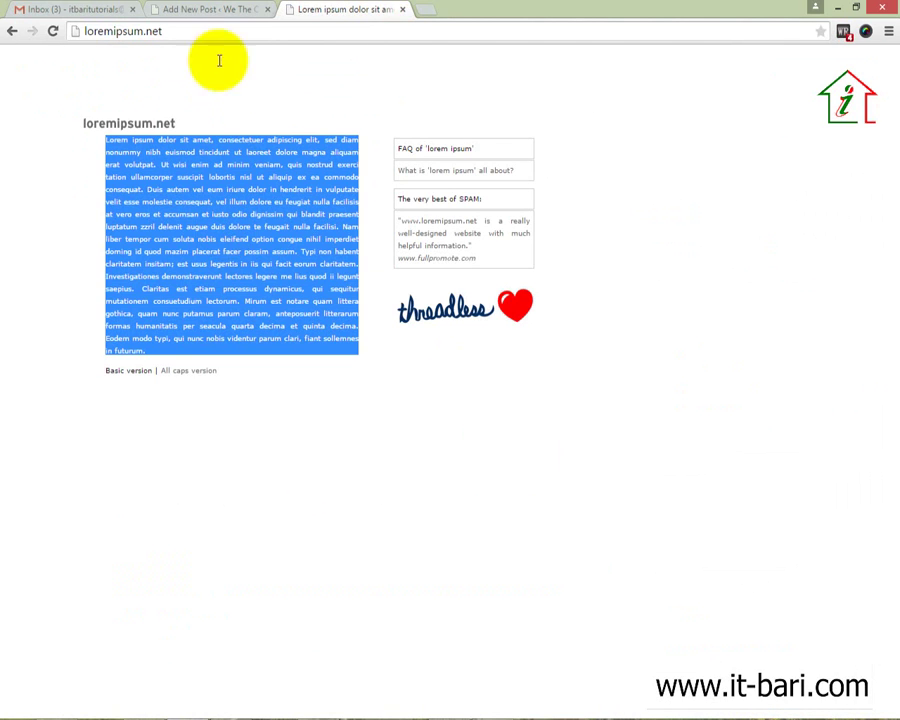
Step: Paste the copied placeholder paragraph three times into the new post's body and look over the text
{"action": "left_click", "coordinate": [181, 9]}
{"action": "left_click", "coordinate": [270, 420]}
{"action": "key", "text": "ctrl+v"}
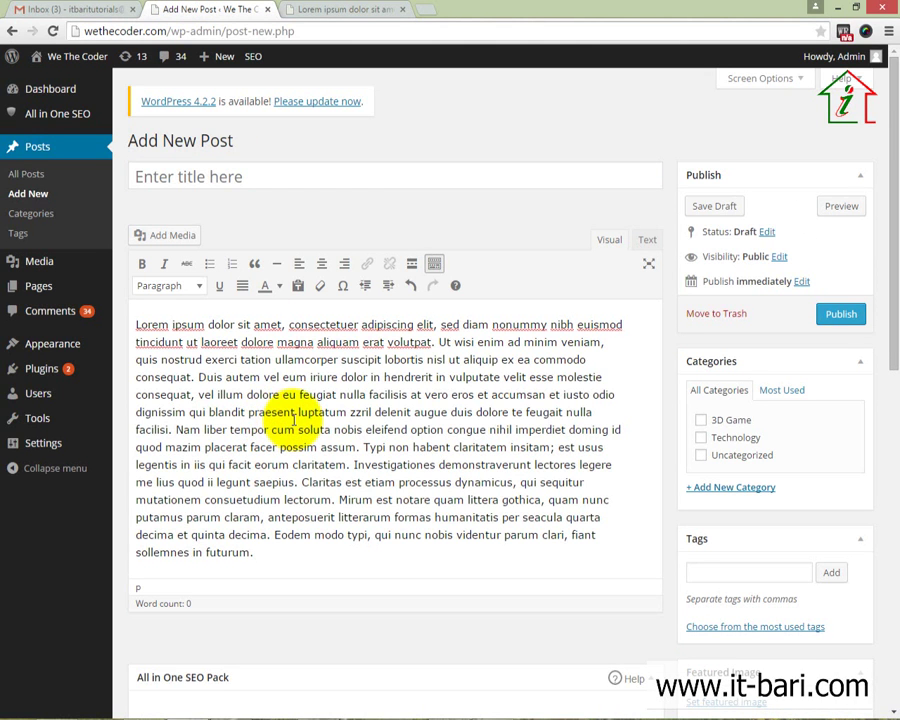
{"action": "key", "text": "Return"}
{"action": "key", "text": "ctrl+v"}
{"action": "scroll", "coordinate": [290, 420], "scroll_direction": "down", "scroll_amount": 5}
{"action": "key", "text": "ctrl+v"}
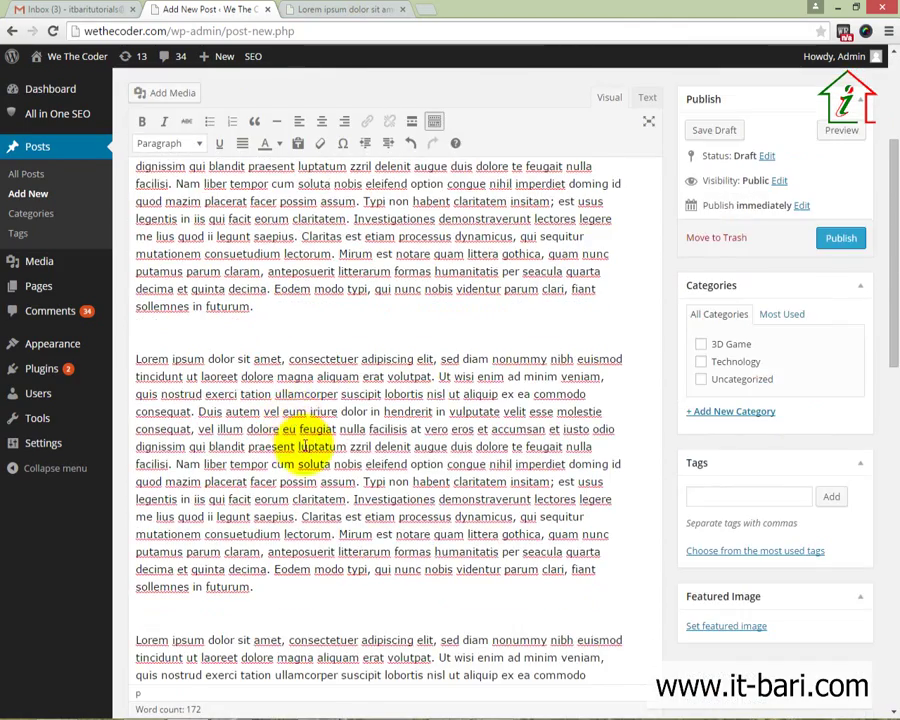
{"action": "scroll", "coordinate": [310, 470], "scroll_direction": "up", "scroll_amount": 5}
{"action": "scroll", "coordinate": [320, 465], "scroll_direction": "down", "scroll_amount": 3}
{"action": "scroll", "coordinate": [320, 465], "scroll_direction": "down", "scroll_amount": 3}
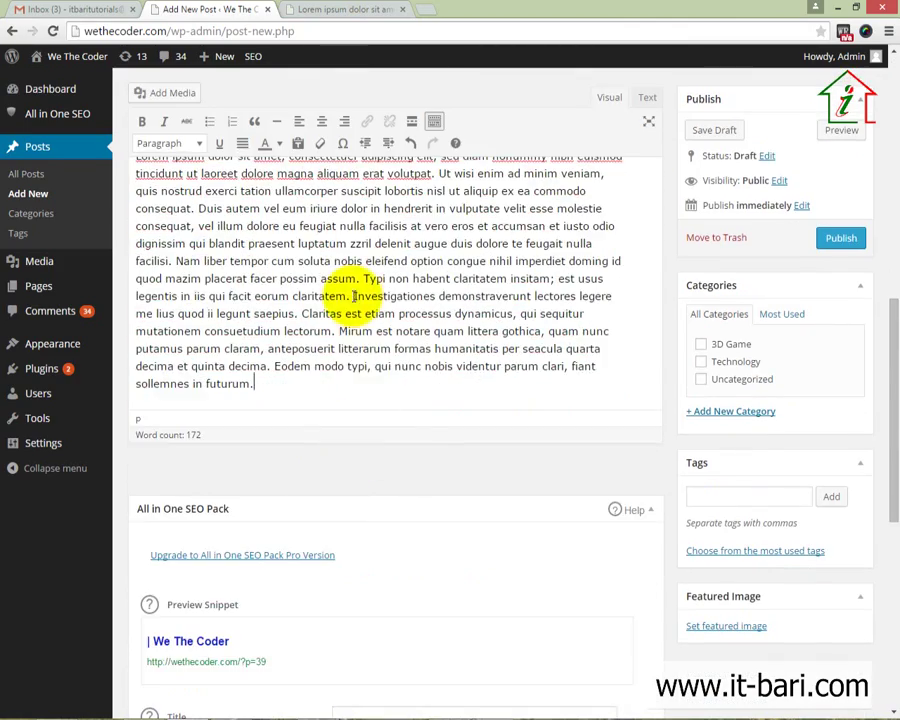
{"action": "scroll", "coordinate": [343, 182], "scroll_direction": "up", "scroll_amount": 5}
{"action": "left_click_drag", "start_coordinate": [218, 377], "coordinate": [458, 580]}
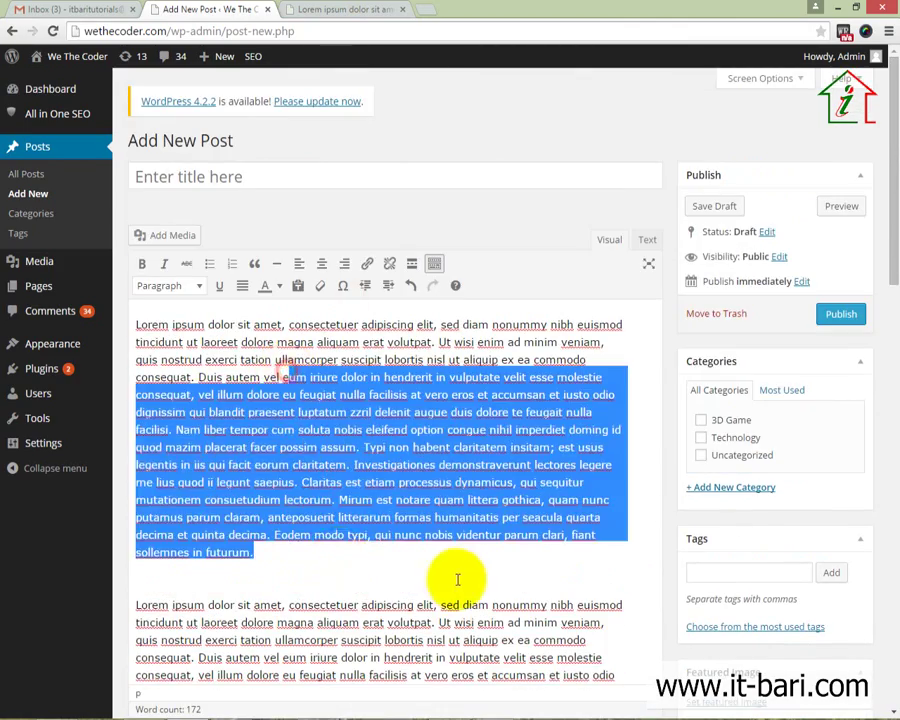
{"action": "left_click", "coordinate": [458, 578]}
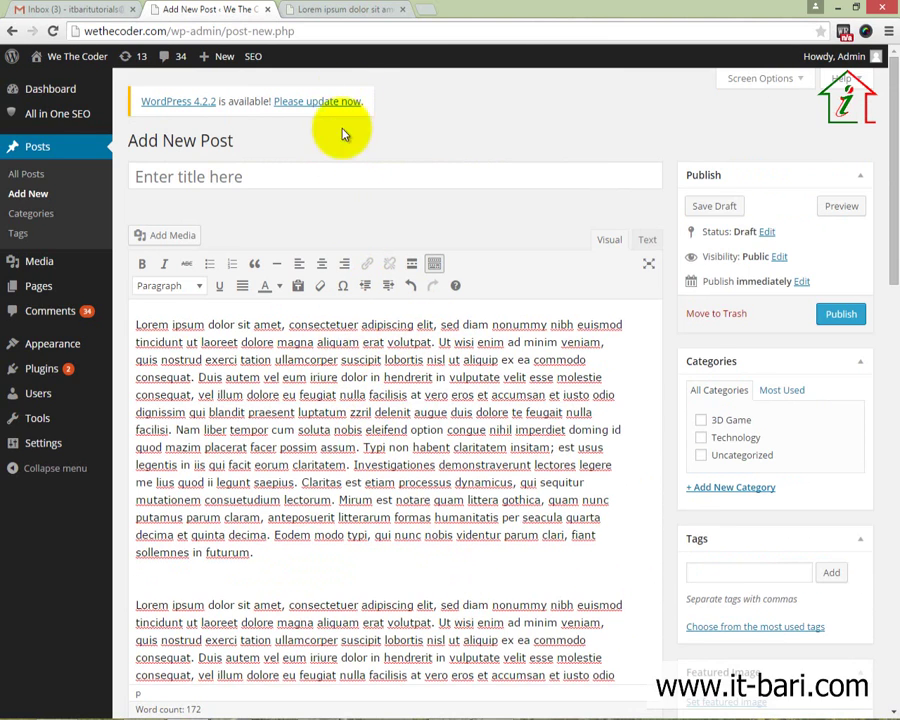
Step: Title the new post "This is our post title which has my own keyword"
{"action": "left_click", "coordinate": [341, 180]}
{"action": "type", "text": "This is our "}
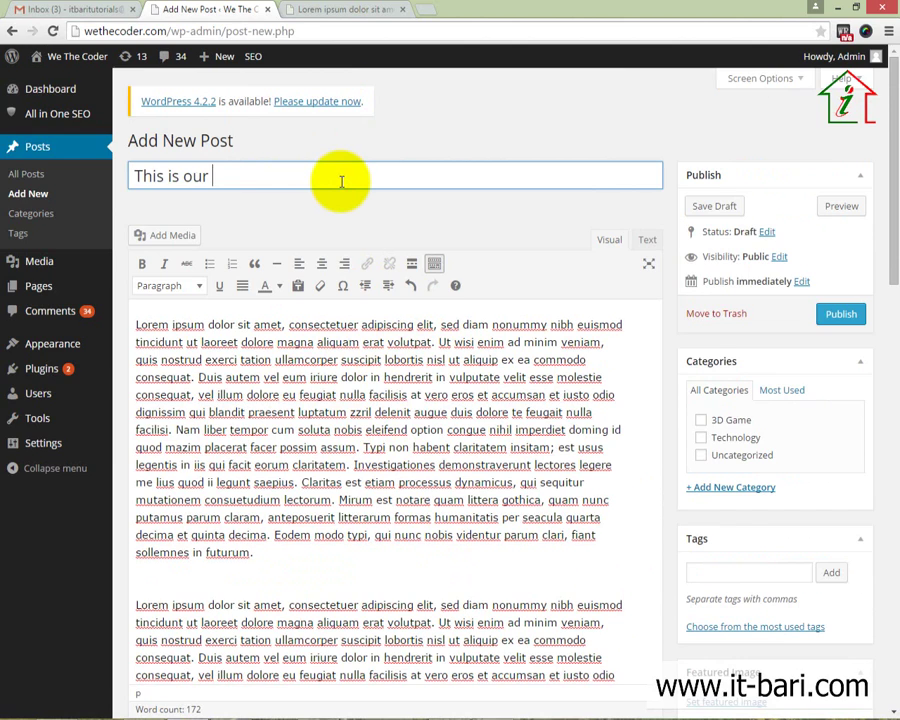
{"action": "type", "text": "pody"}
{"action": "key", "text": "BackSpace"}
{"action": "key", "text": "BackSpace"}
{"action": "key", "text": "BackSpace"}
{"action": "type", "text": "st title w"}
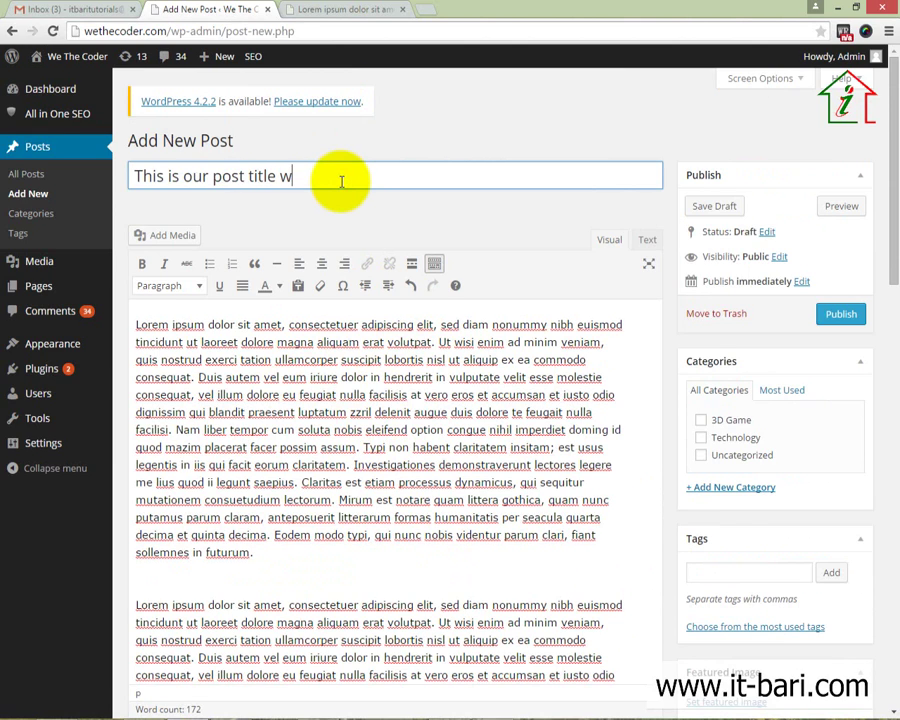
{"action": "type", "text": "hich has my own keyword"}
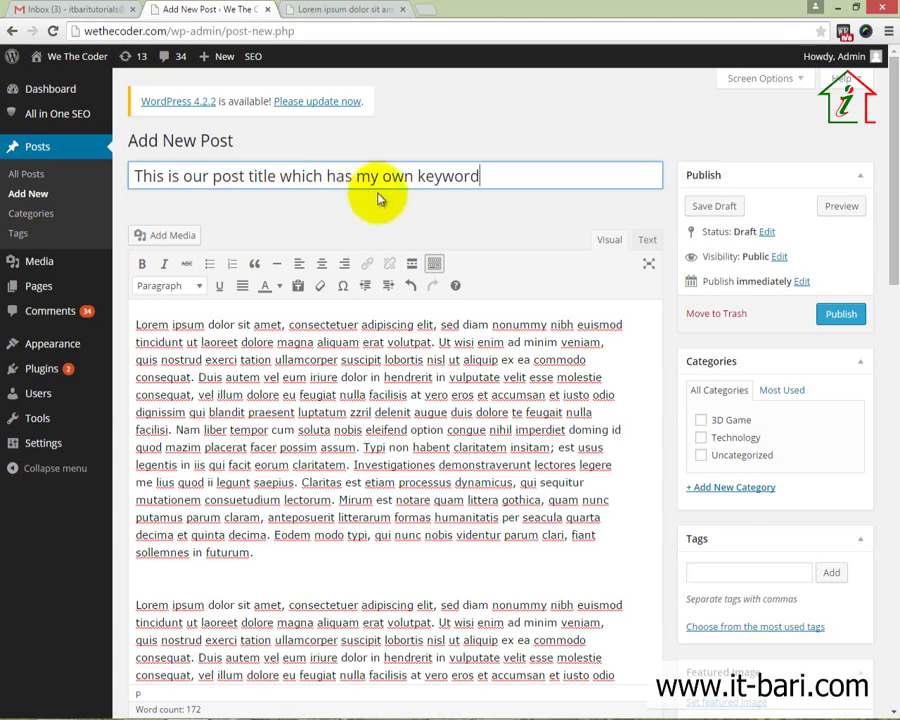
Step: Leave the title so the draft saves automatically, and check the permalink generated beneath it
{"action": "scroll", "coordinate": [458, 446], "scroll_direction": "down", "scroll_amount": 2}
{"action": "scroll", "coordinate": [470, 406], "scroll_direction": "up", "scroll_amount": 2}
{"action": "left_click", "coordinate": [552, 247]}
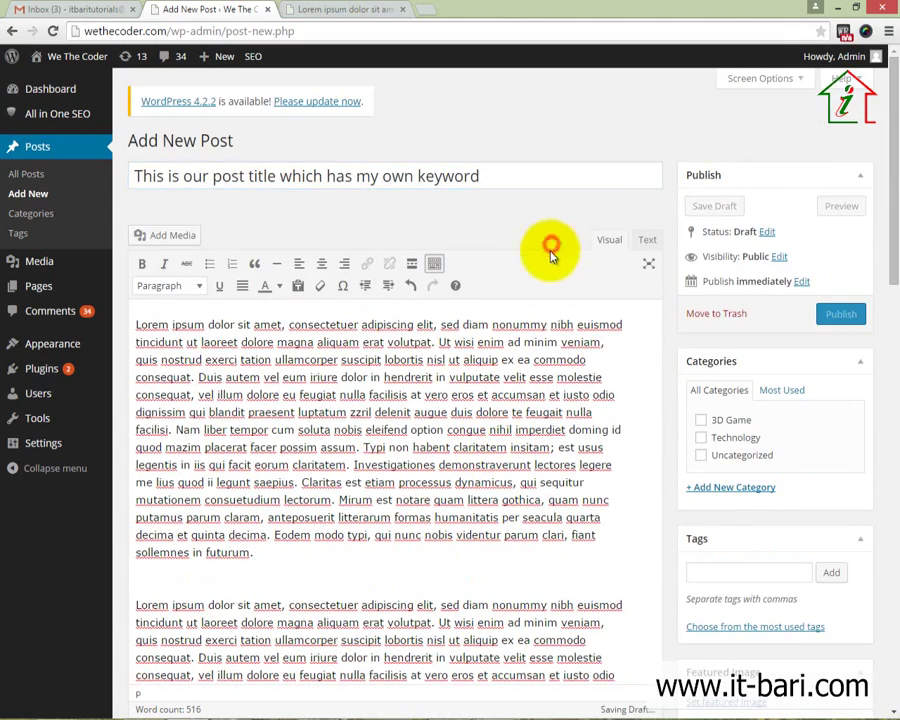
{"action": "scroll", "coordinate": [693, 549], "scroll_direction": "down", "scroll_amount": 3}
{"action": "scroll", "coordinate": [693, 549], "scroll_direction": "up", "scroll_amount": 3}
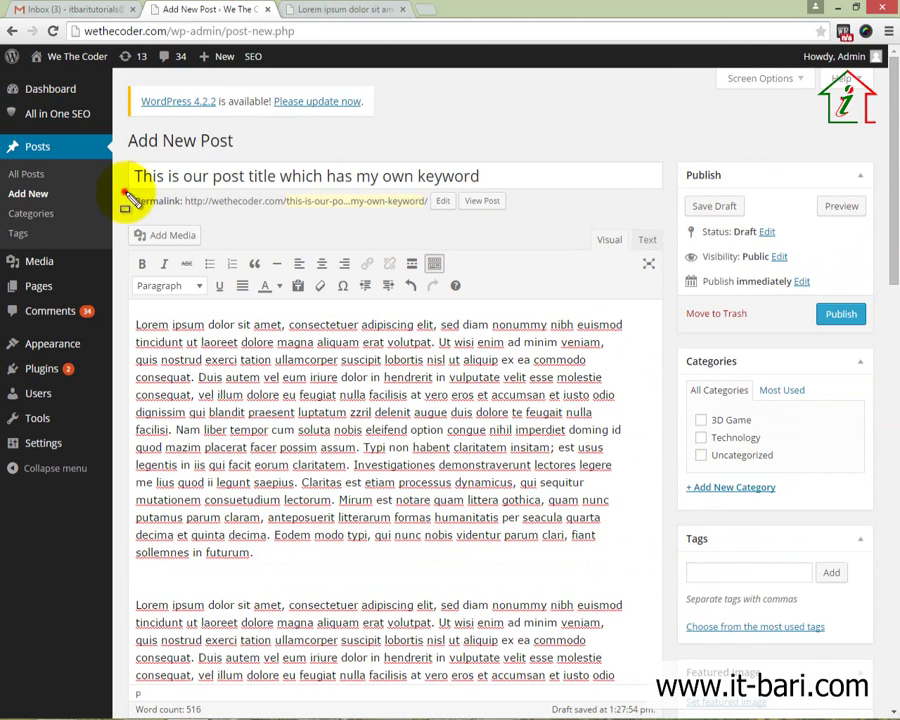
{"action": "left_click_drag", "start_coordinate": [124, 192], "coordinate": [515, 214]}
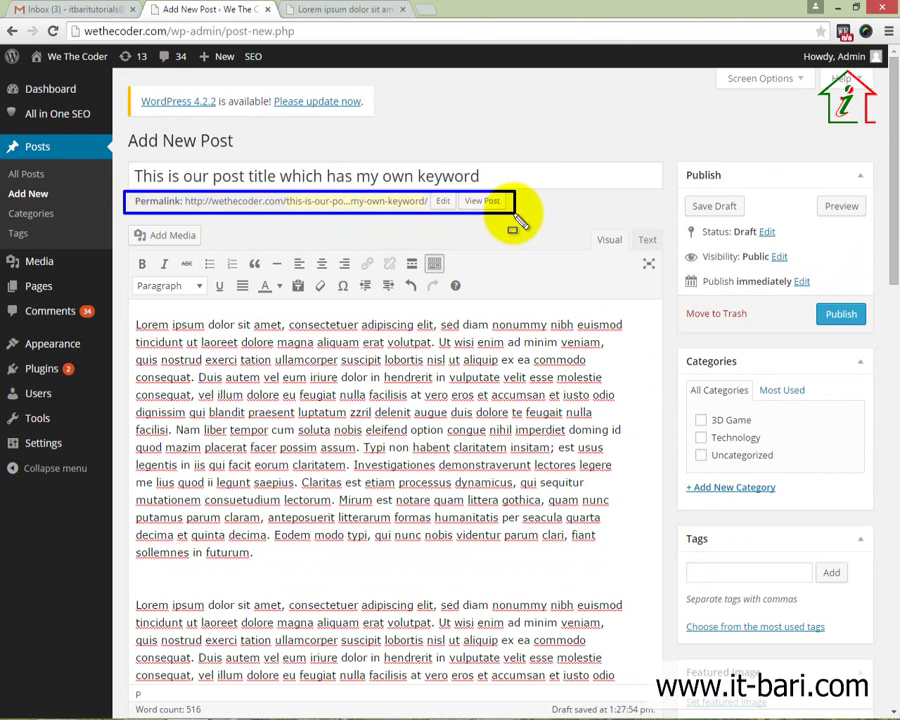
{"action": "key", "text": "Escape"}
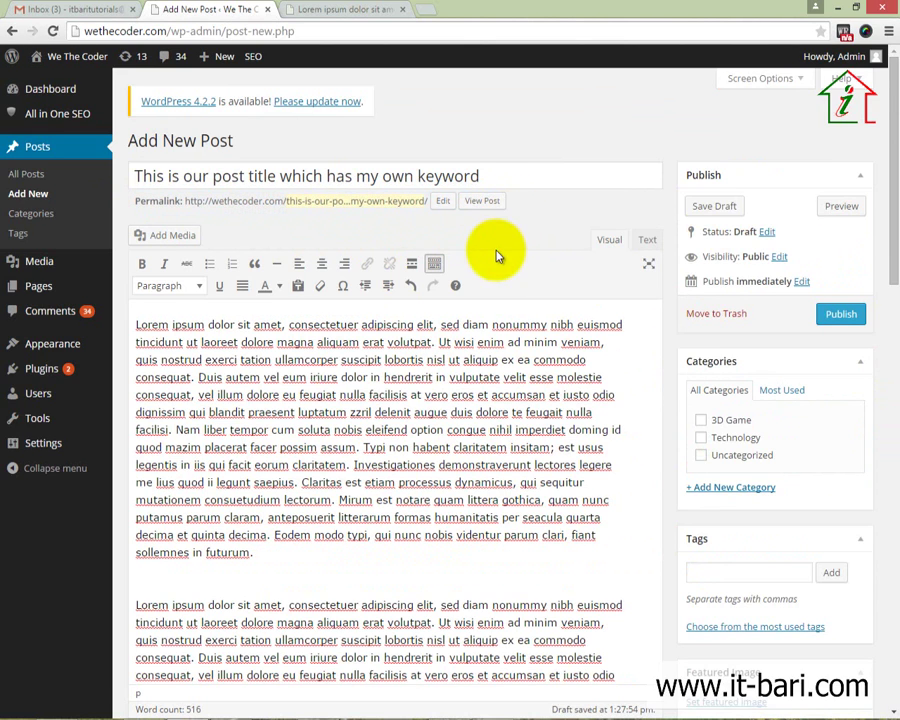
Step: Replace the post's automatically generated permalink slug with "my-keyword-is-here" and apply it
{"action": "left_click", "coordinate": [442, 204]}
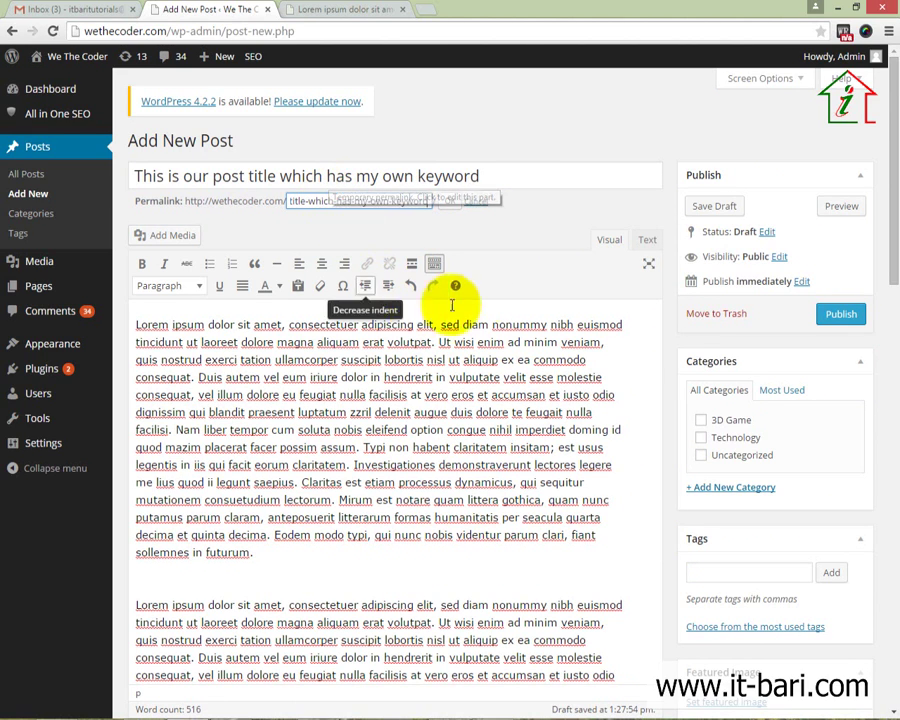
{"action": "key", "text": "Home"}
{"action": "key", "text": "shift+End"}
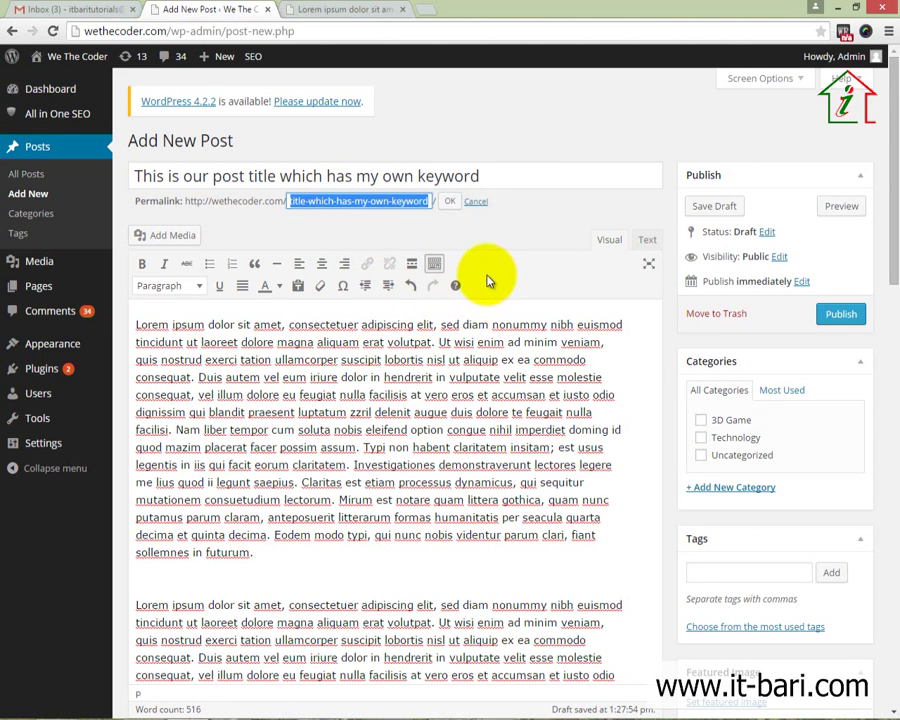
{"action": "key", "text": "Home"}
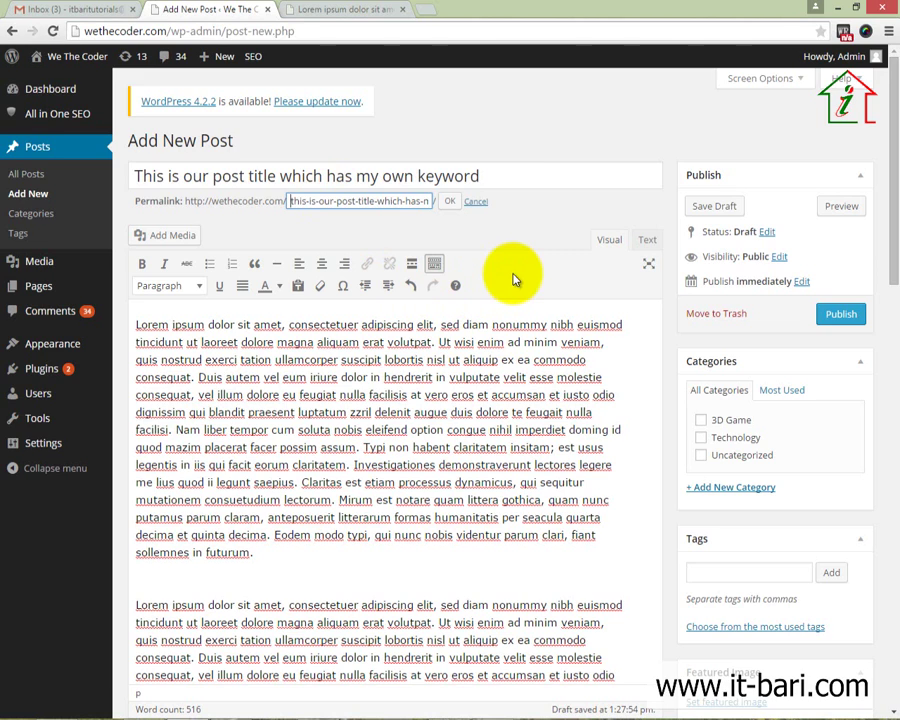
{"action": "mouse_move", "coordinate": [272, 186]}
{"action": "left_mouse_down"}
{"action": "mouse_move", "coordinate": [452, 229]}
{"action": "mouse_move", "coordinate": [493, 215]}
{"action": "left_mouse_up"}
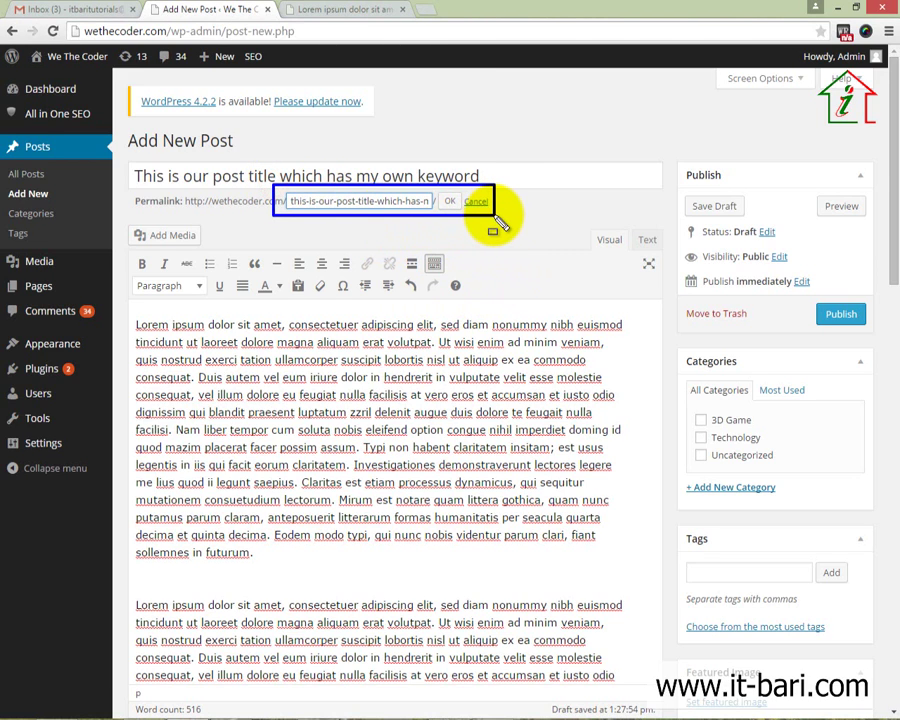
{"action": "triple_click", "coordinate": [400, 204]}
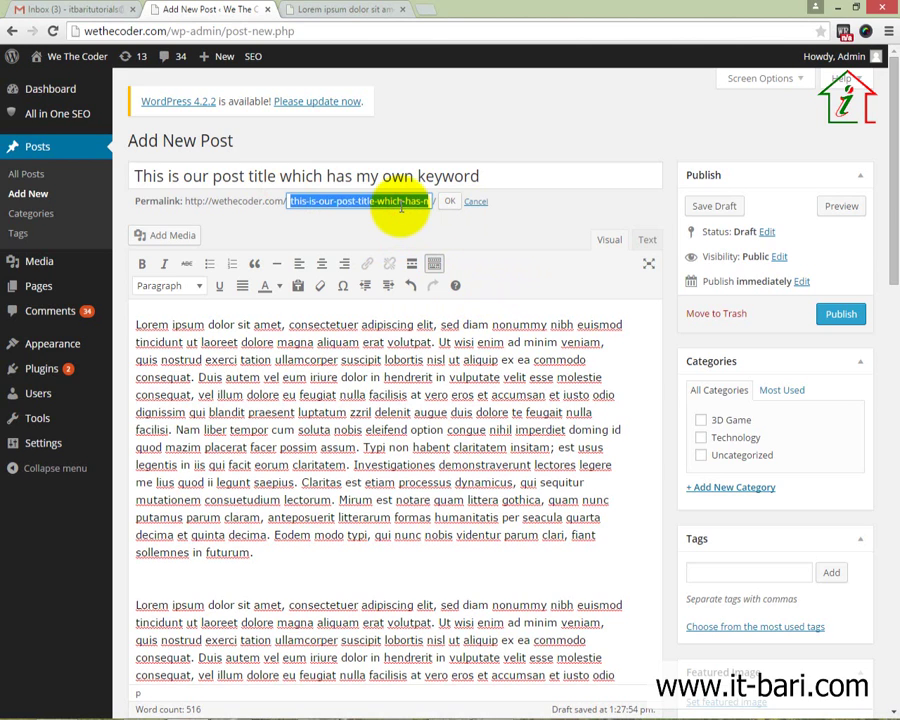
{"action": "key", "text": "BackSpace"}
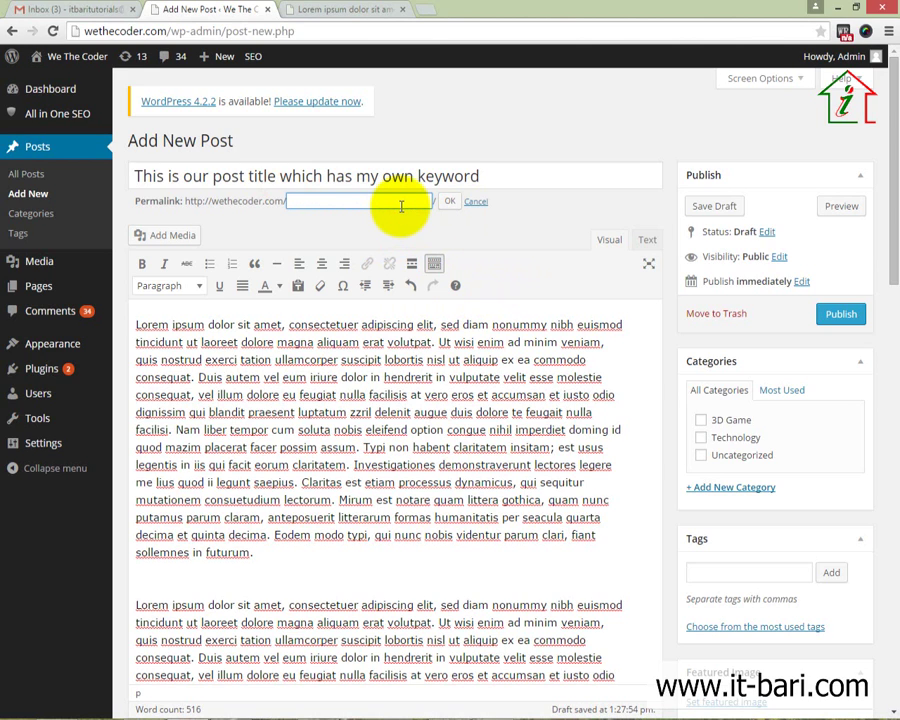
{"action": "type", "text": "my-keyword-is-here"}
{"action": "left_click_drag", "start_coordinate": [392, 207], "coordinate": [290, 197]}
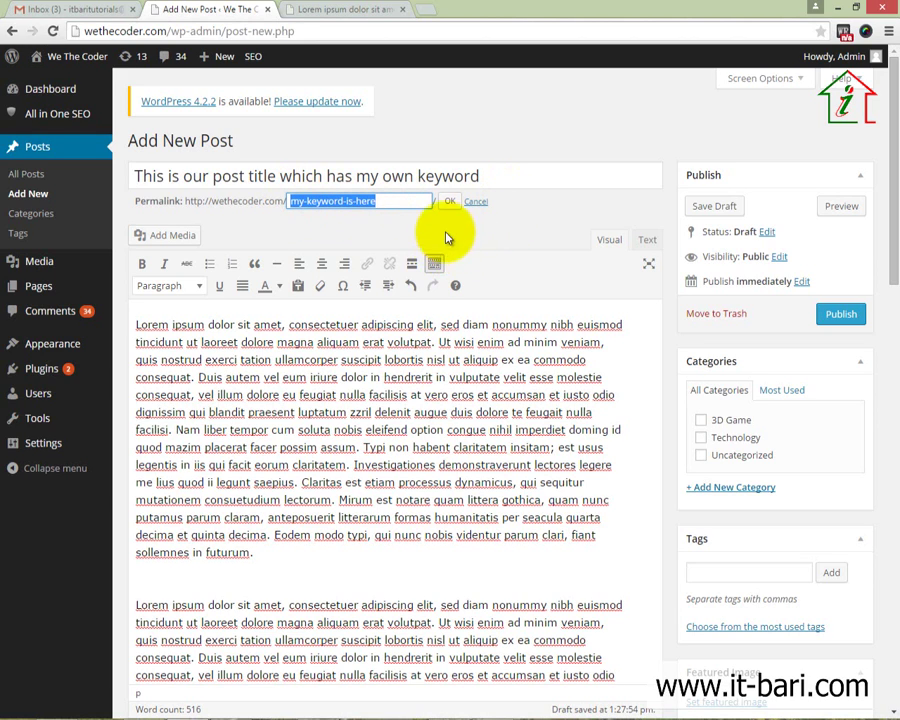
{"action": "left_click", "coordinate": [448, 204]}
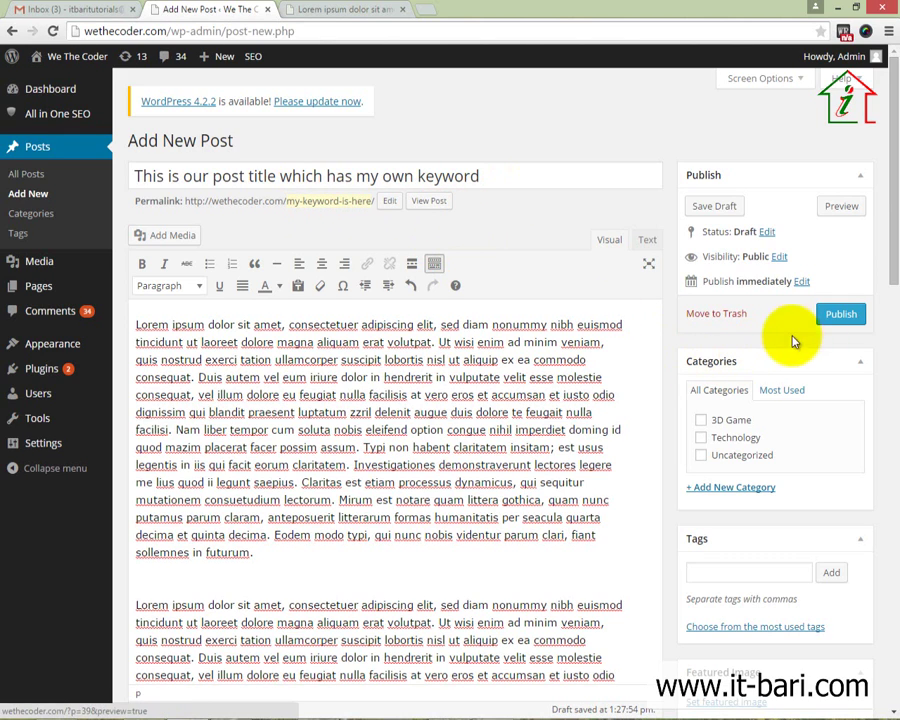
Step: Publish the post with its custom permalink and return to its editing page
{"action": "left_click", "coordinate": [846, 316]}
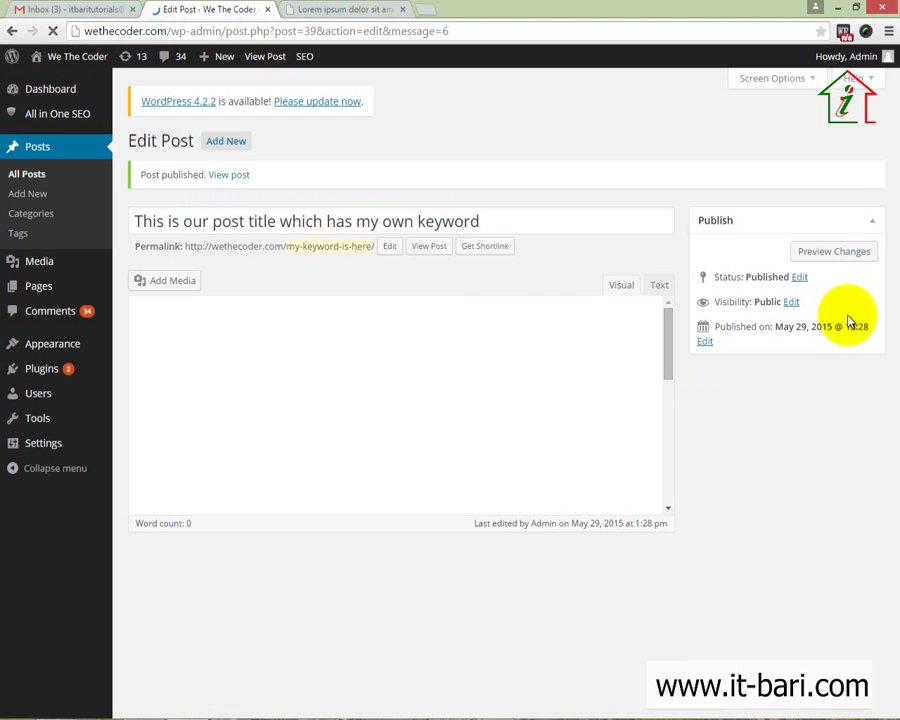
{"action": "left_click", "coordinate": [370, 10]}
{"action": "left_click", "coordinate": [180, 12]}
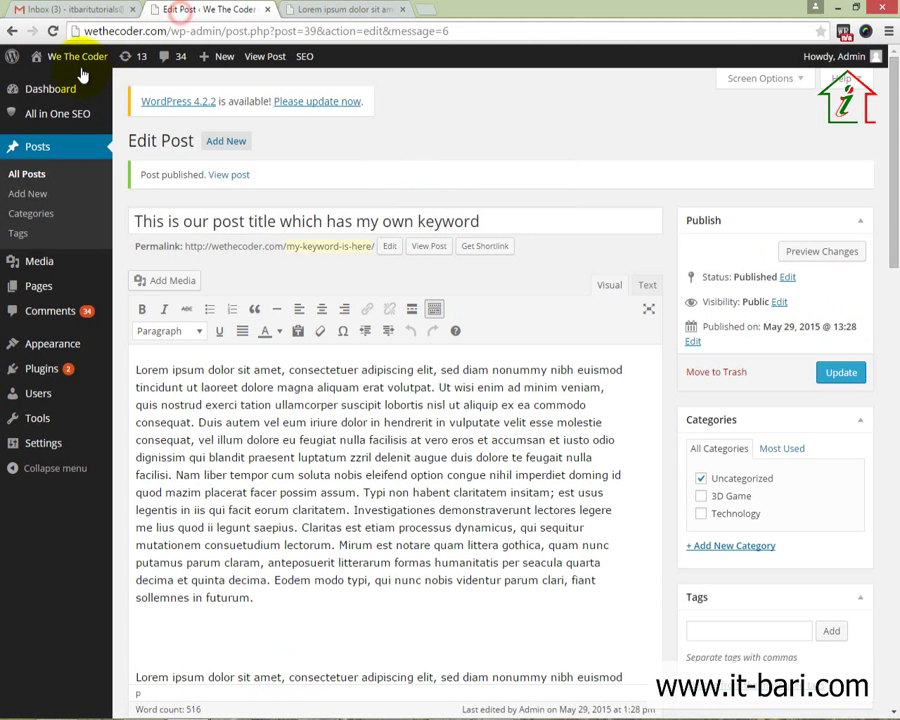
Step: Open the live We The Coder site in a new browser tab and close the Lorem ipsum tab
{"action": "mouse_move", "coordinate": [70, 56]}
{"action": "right_click", "coordinate": [50, 84]}
{"action": "left_click", "coordinate": [108, 94]}
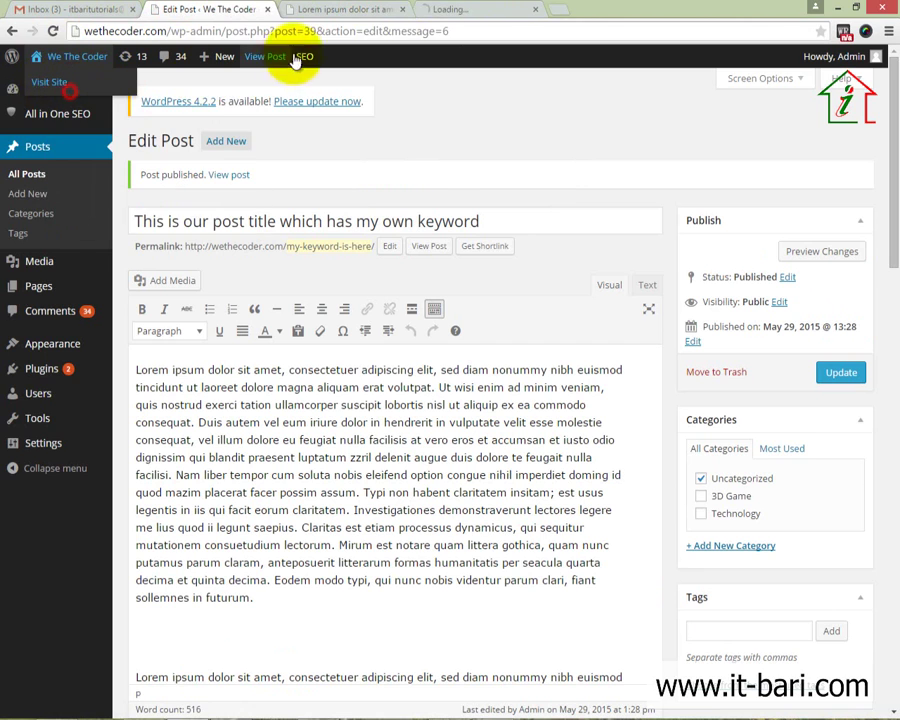
{"action": "left_click", "coordinate": [402, 9]}
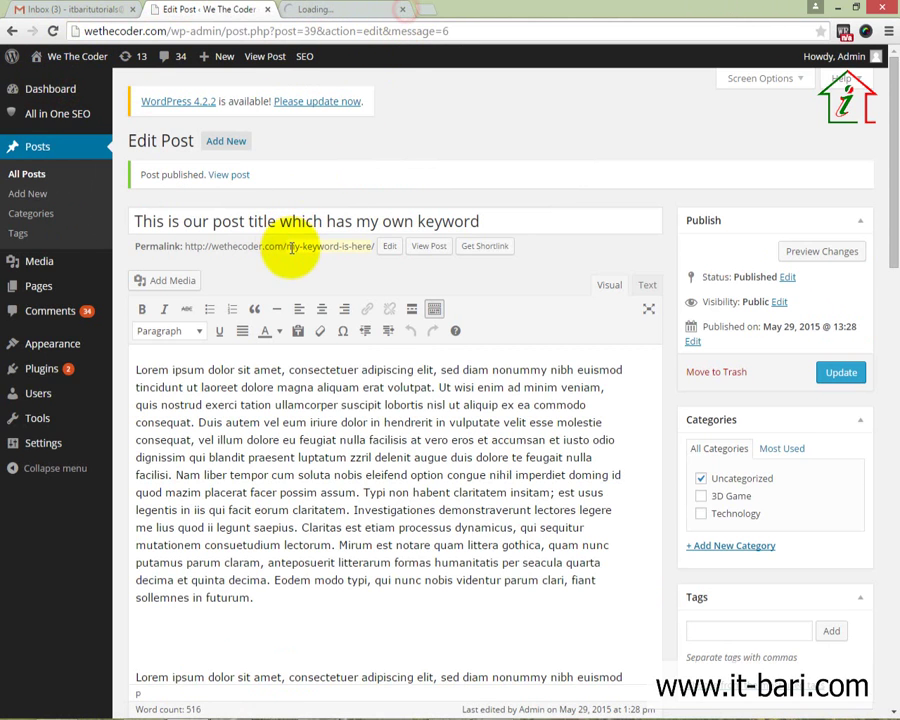
Step: Open the newly published post from the live site's home page and check its URL
{"action": "left_click", "coordinate": [380, 10]}
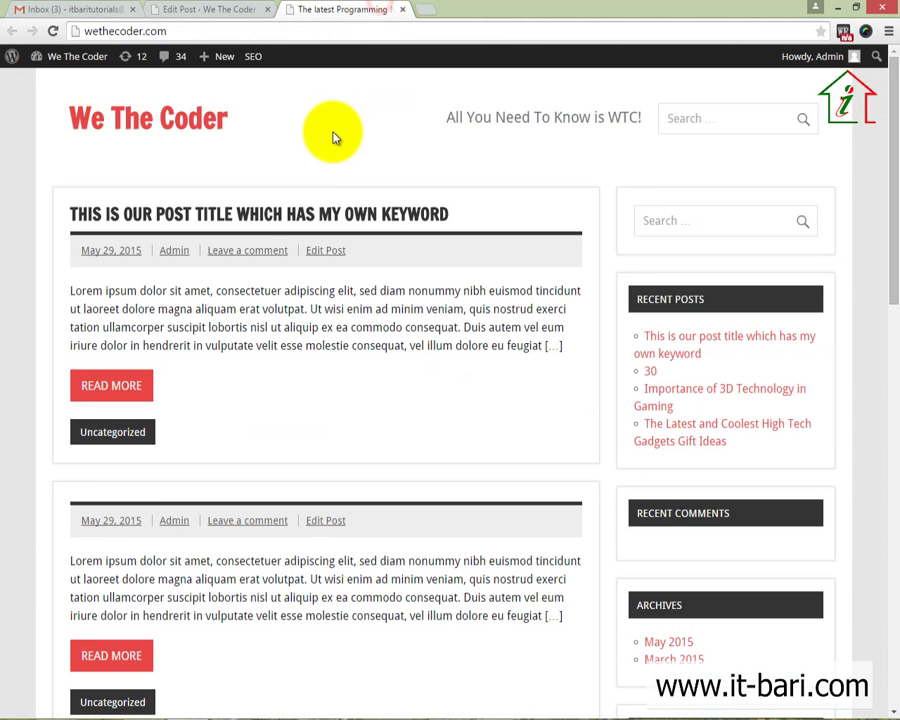
{"action": "left_click", "coordinate": [224, 222]}
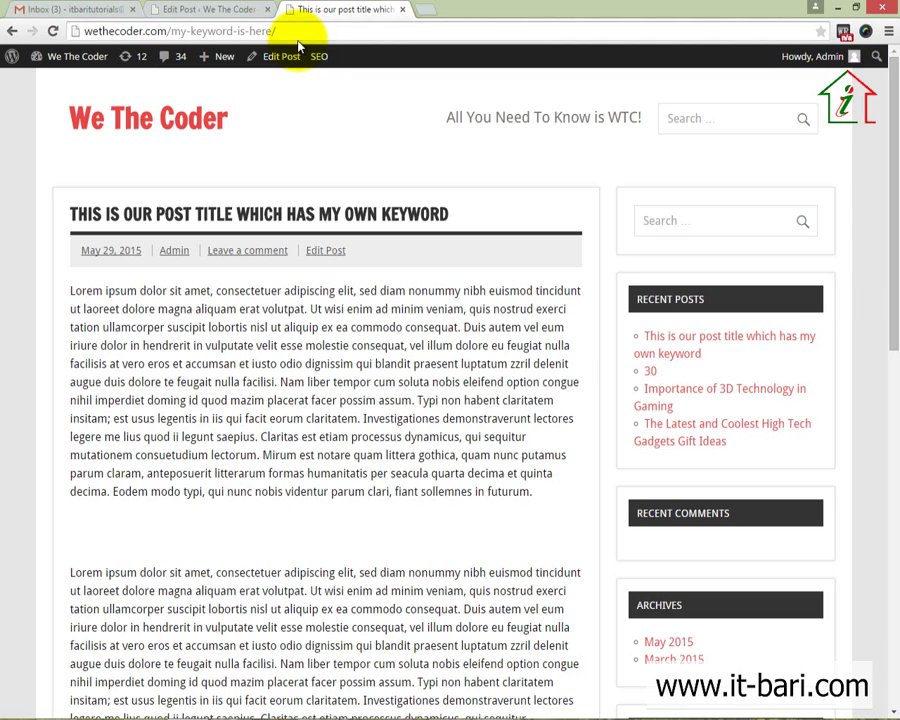
Step: Switch to the Word document IT-Bari-SEO-Bangla-Video-Tutorial.docx and view its Permalink title page
{"action": "left_click", "coordinate": [231, 715]}
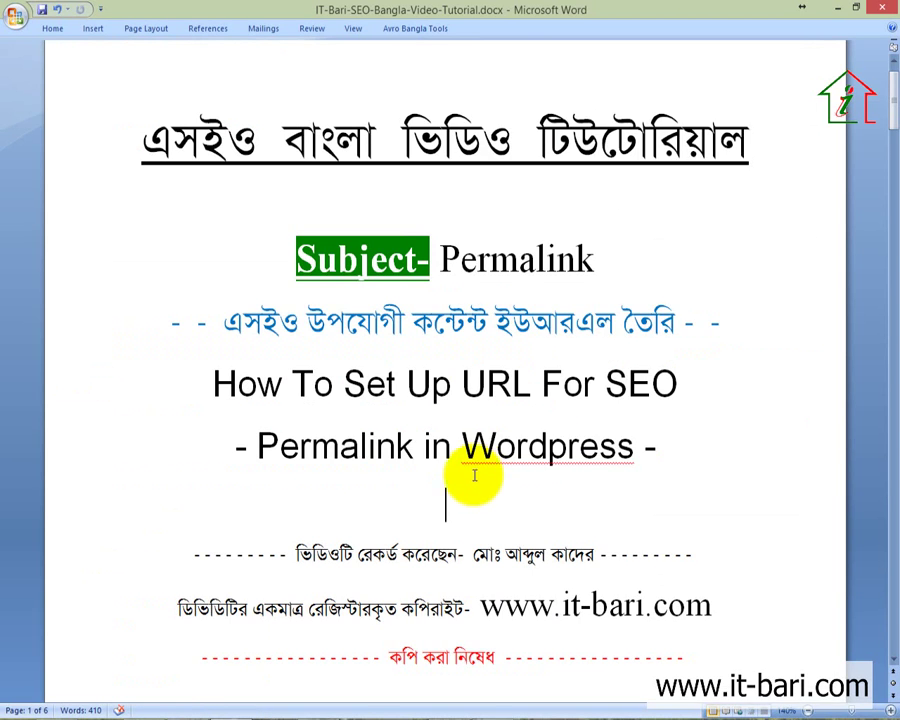
{"action": "scroll", "coordinate": [470, 510], "scroll_direction": "down", "scroll_amount": 1}
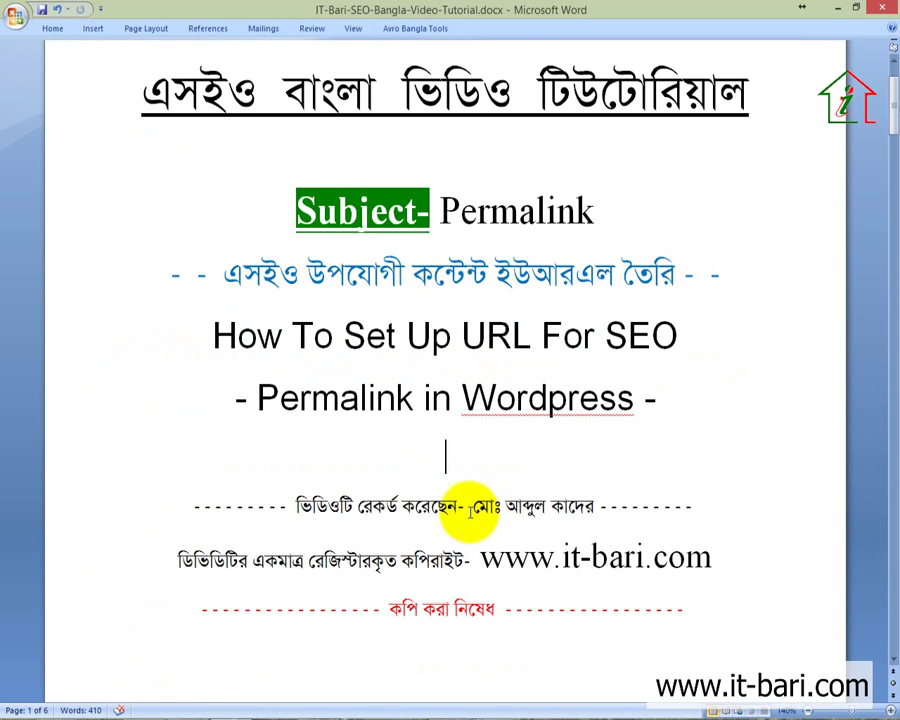